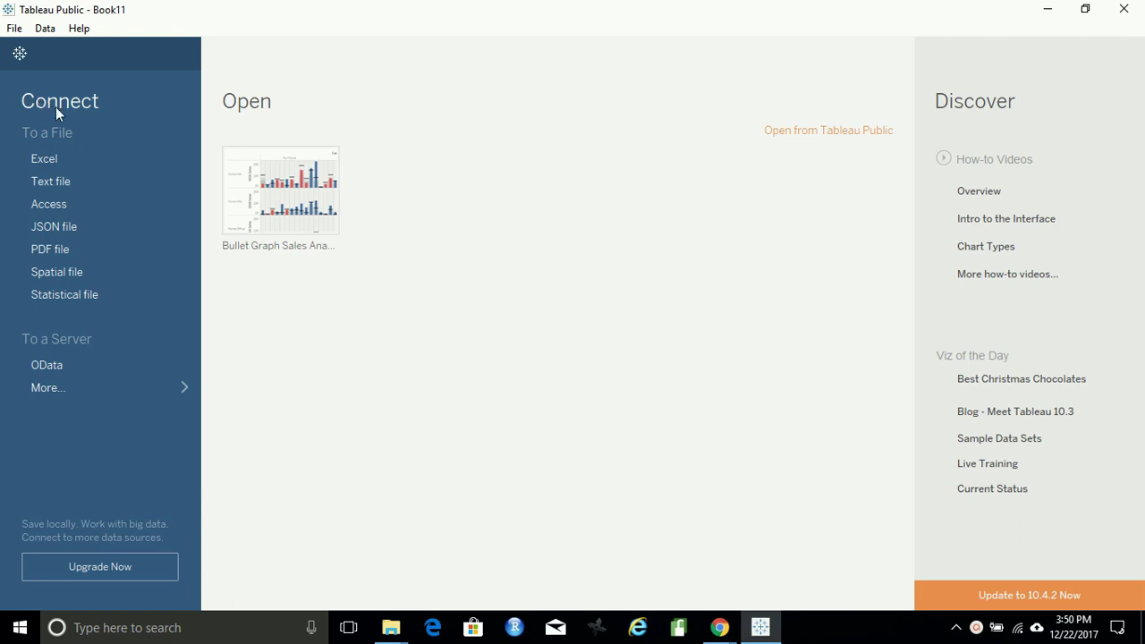
Connect to the Sample - Superstore Excel workbook and load its Orders sheet, reviewing the columns across to Profit
left_click(67, 167)
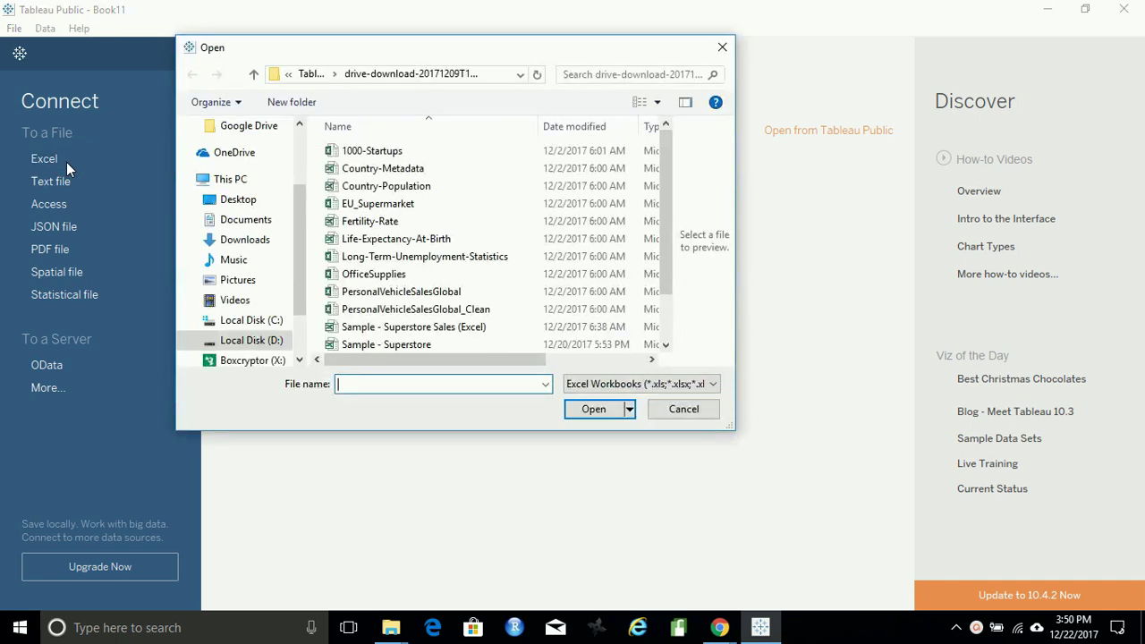
double_click(361, 344)
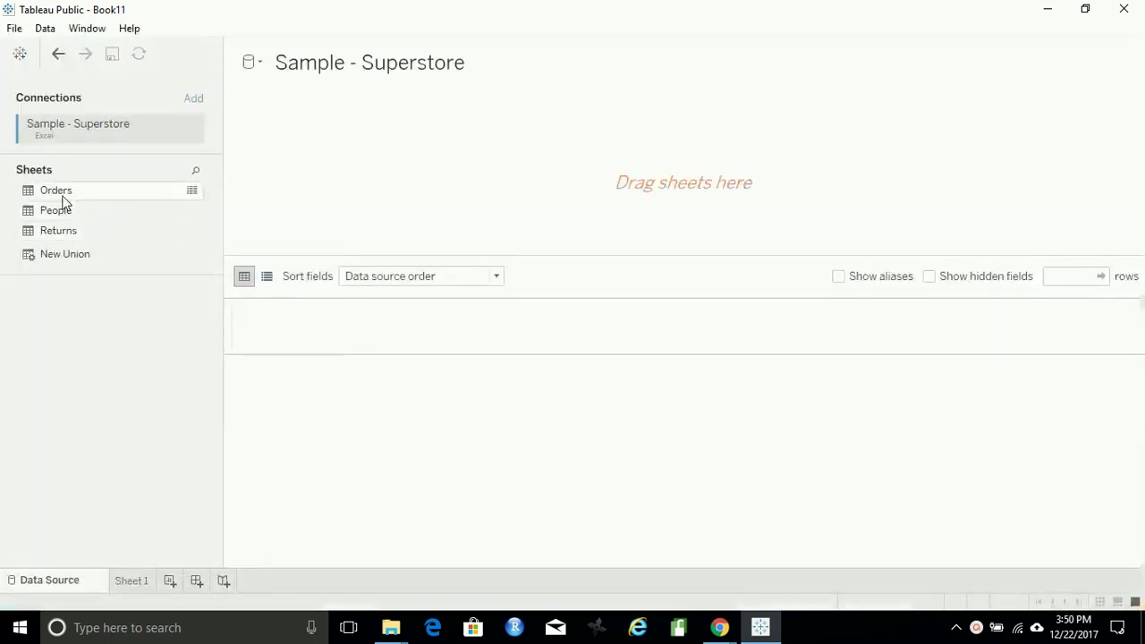
double_click(63, 198)
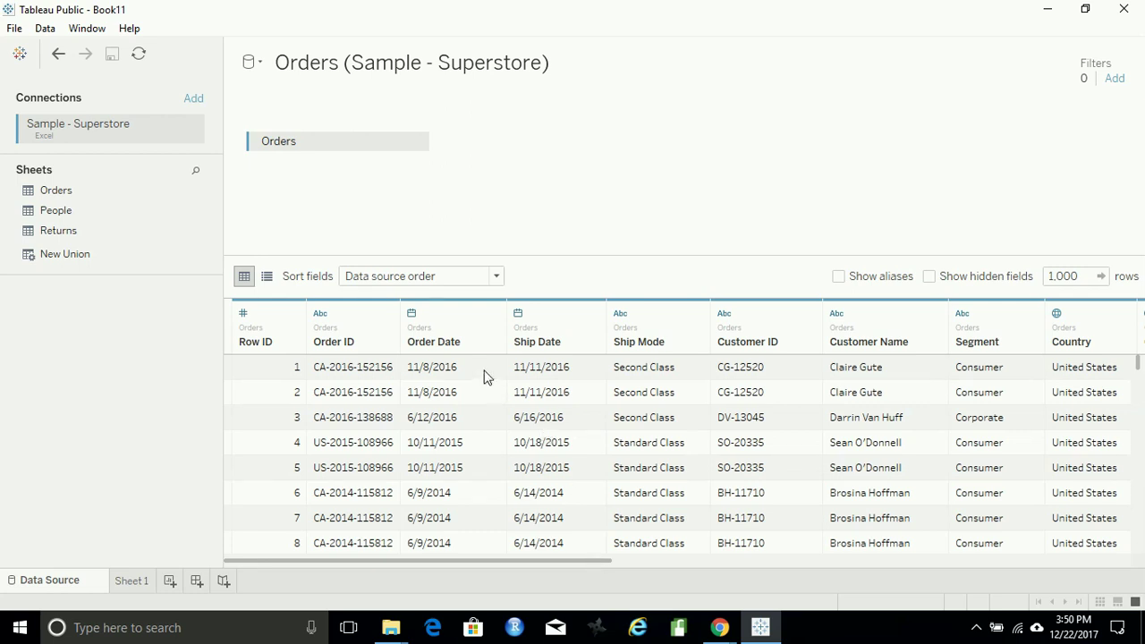
left_click_drag(603, 558, 1124, 559)
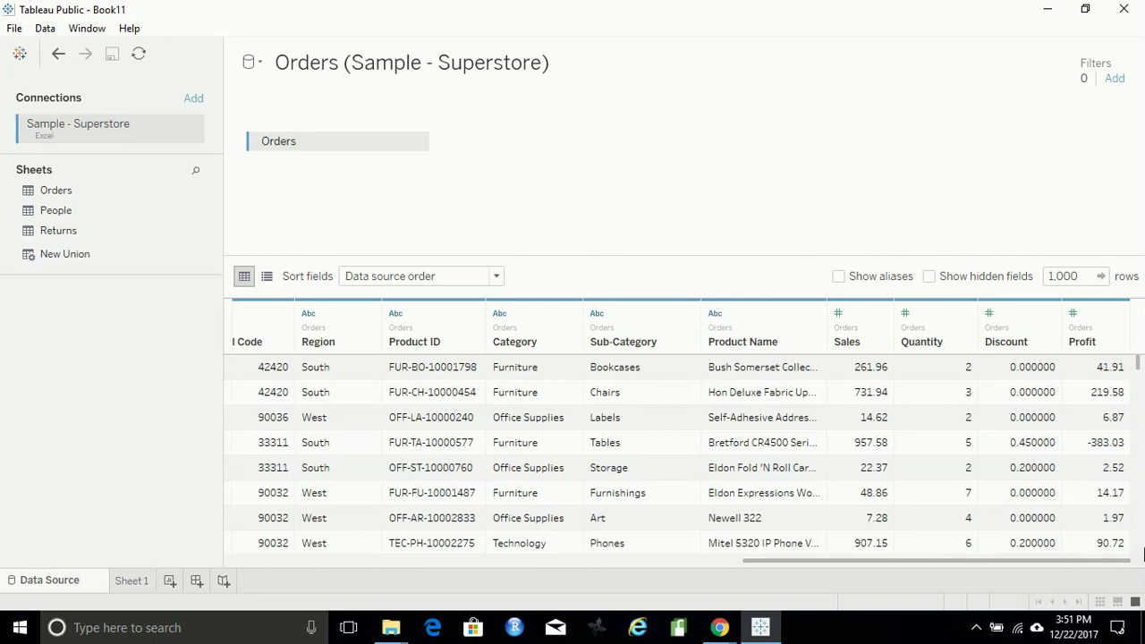
On Sheet 1, create a calculated field from the Sales measure and name it Sales 2016
left_click(132, 581)
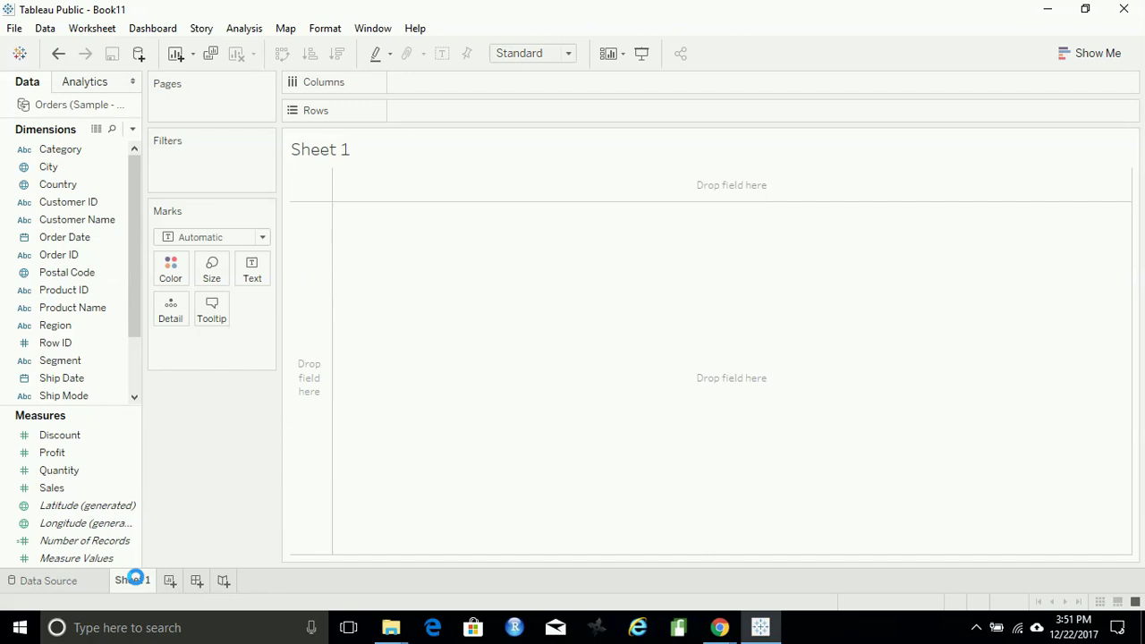
left_click(59, 436)
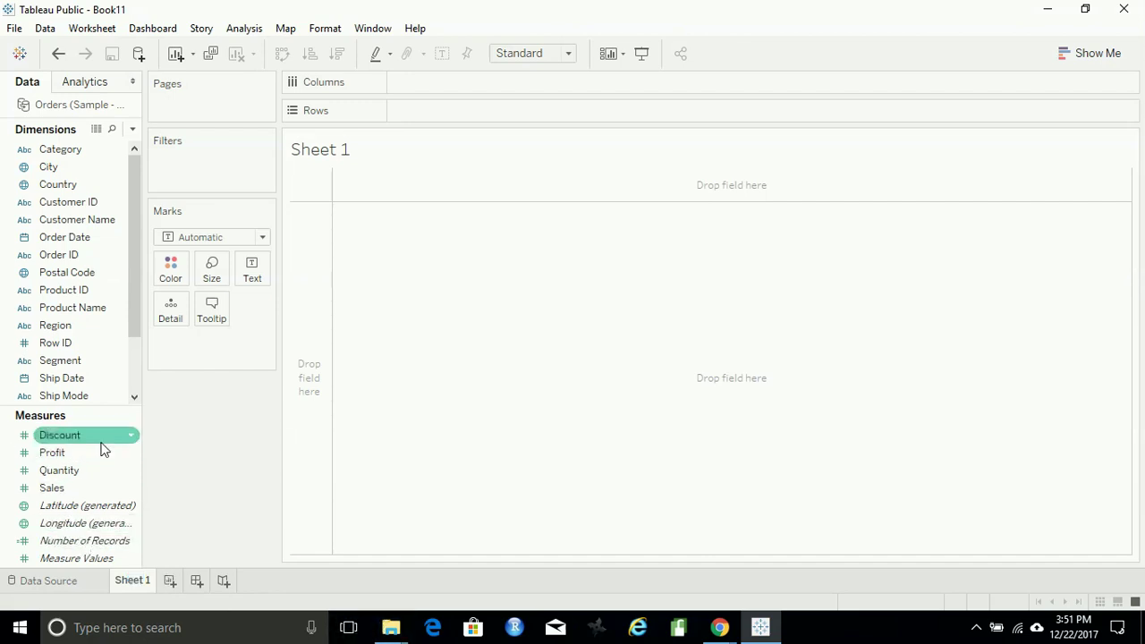
left_click(113, 489)
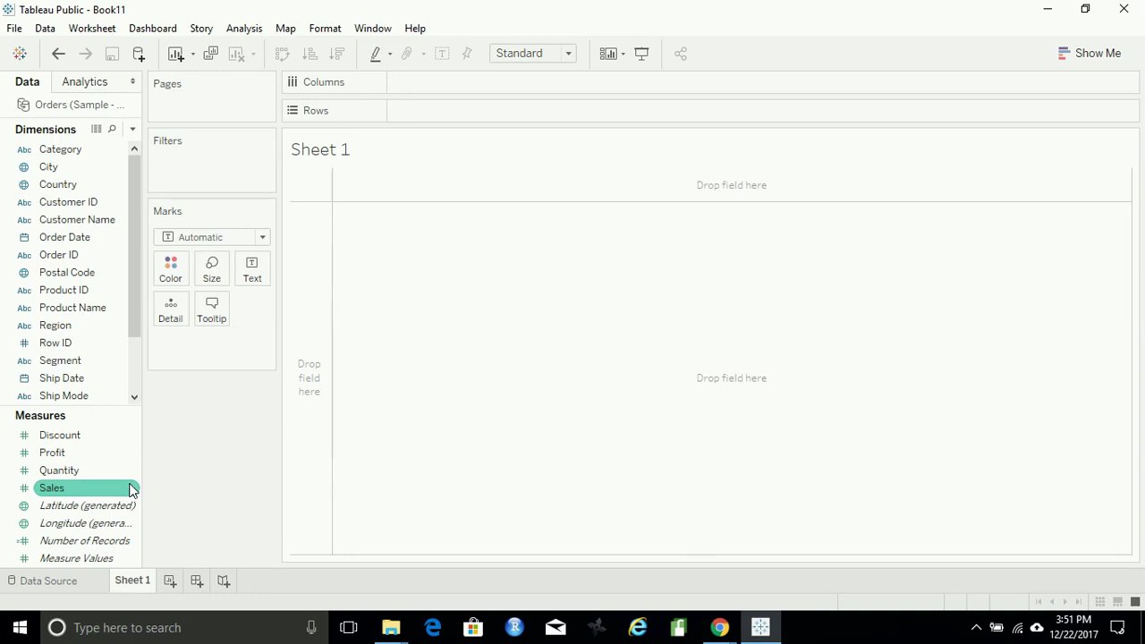
left_click(129, 489)
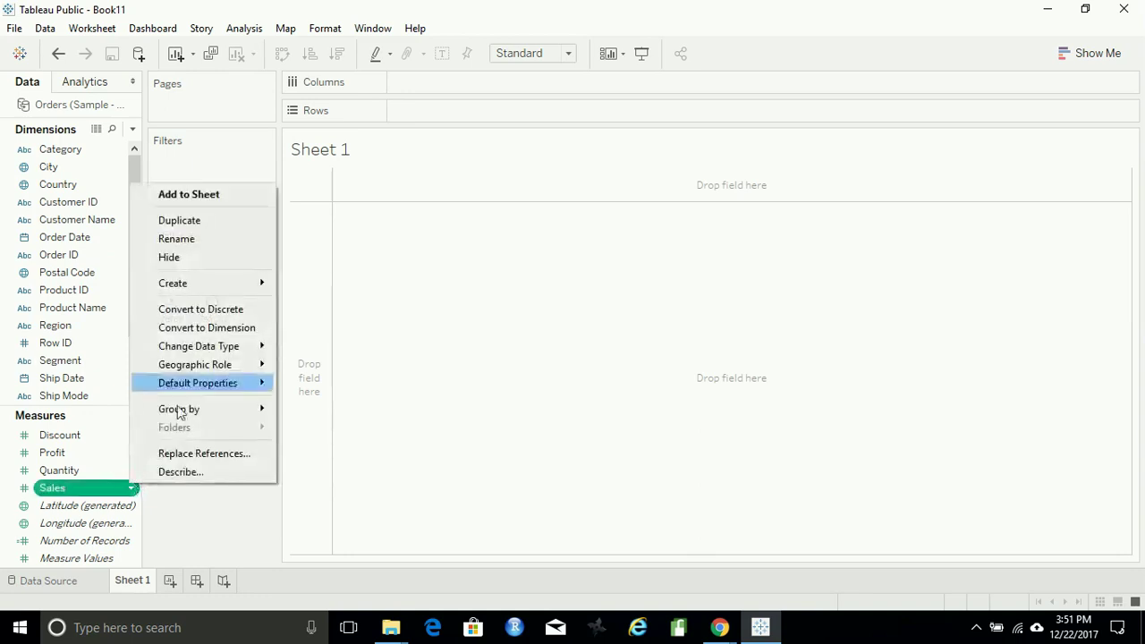
mouse_move(211, 285)
left_click(333, 284)
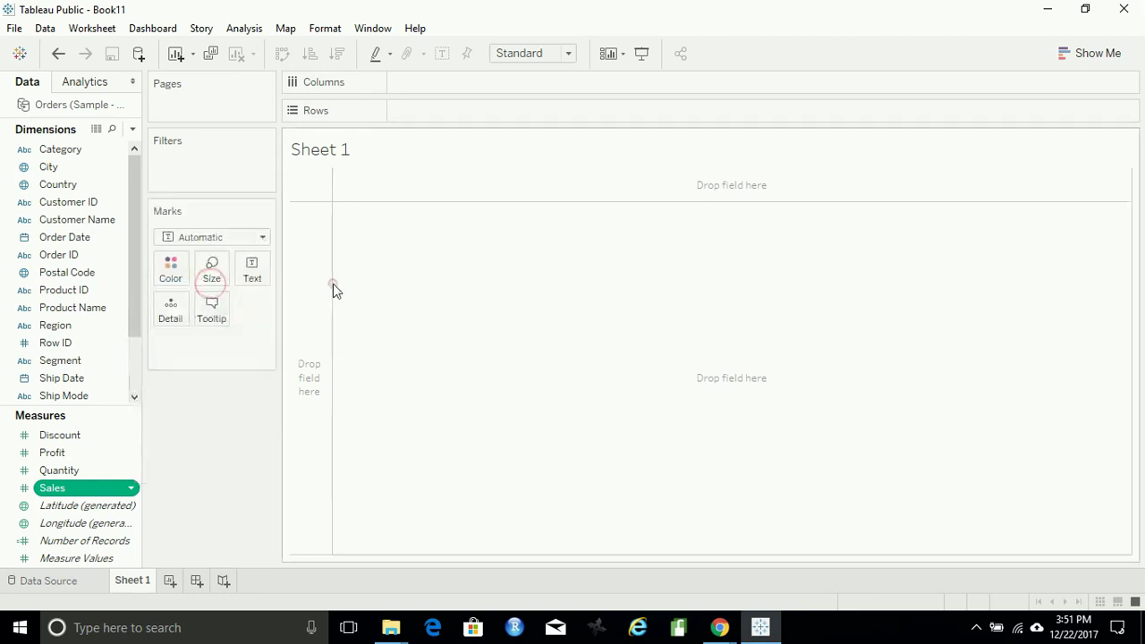
type("Sales 2016")
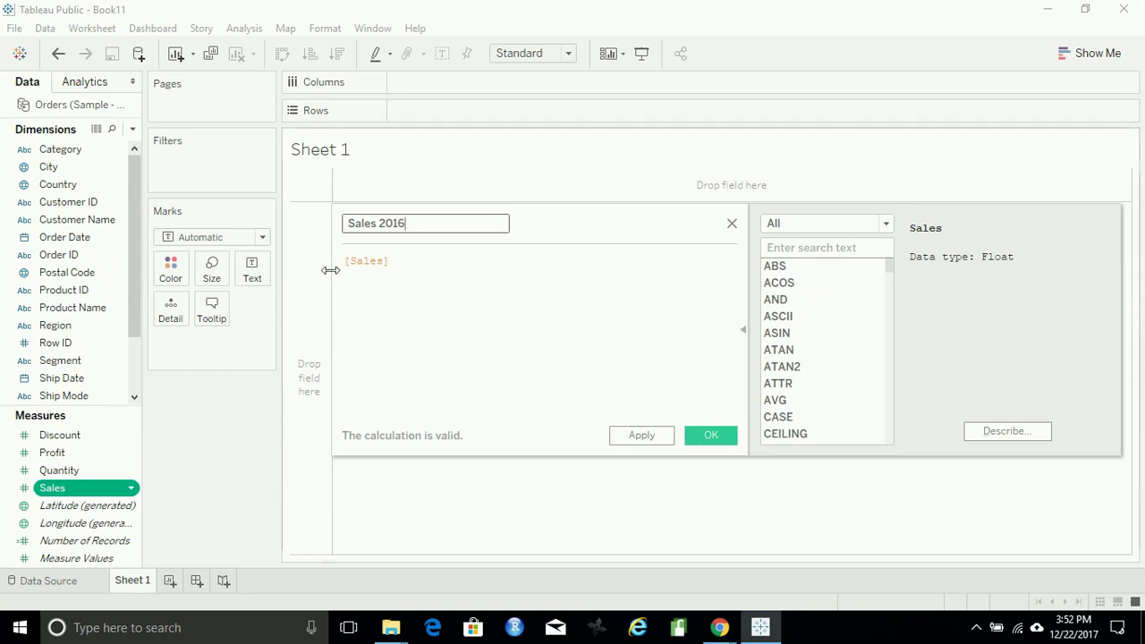
Define the Sales 2016 formula as if year([Order Date]) = 2016 then [Sales] END and save the field
left_click(349, 263)
type("if year(orded")
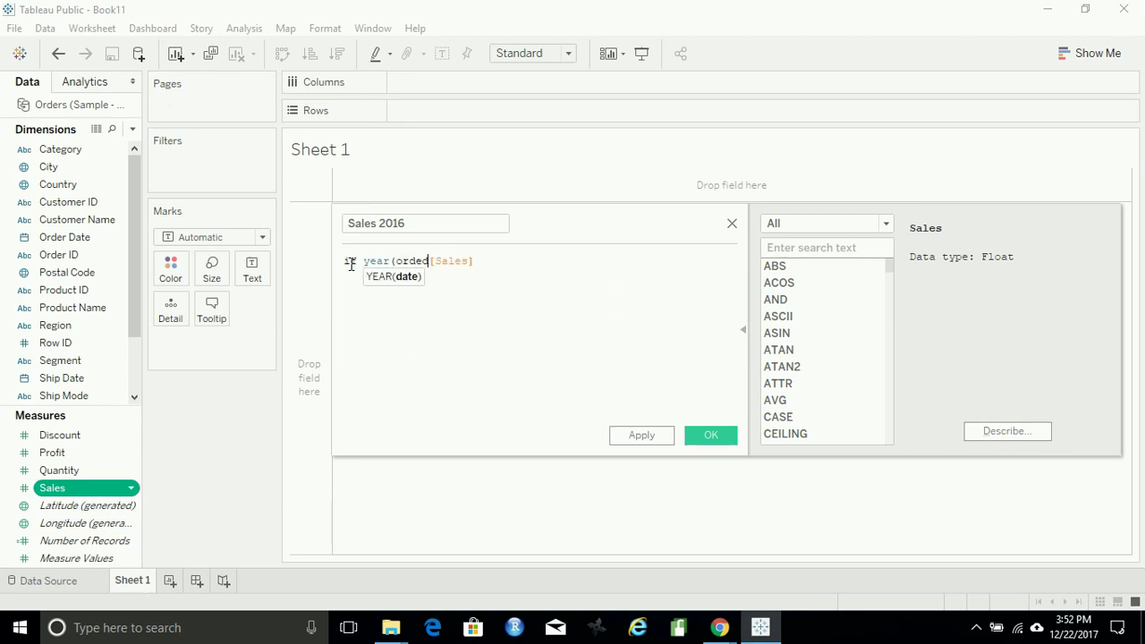
key("BackSpace")
type("r")
key("Return")
type(") = 2016 then")
key("End")
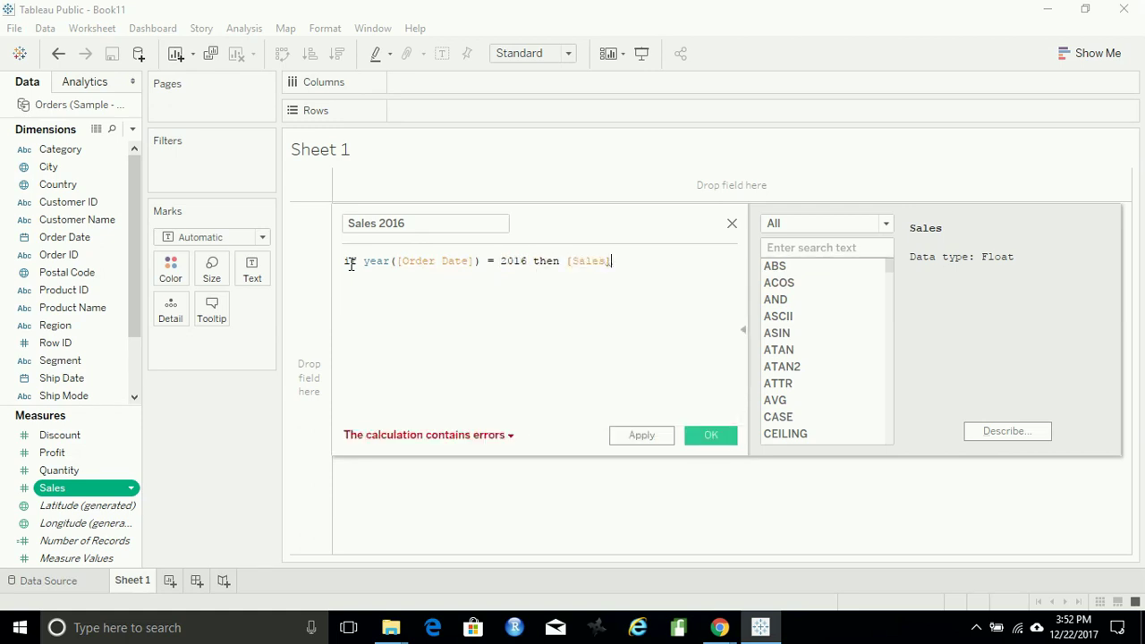
type("end")
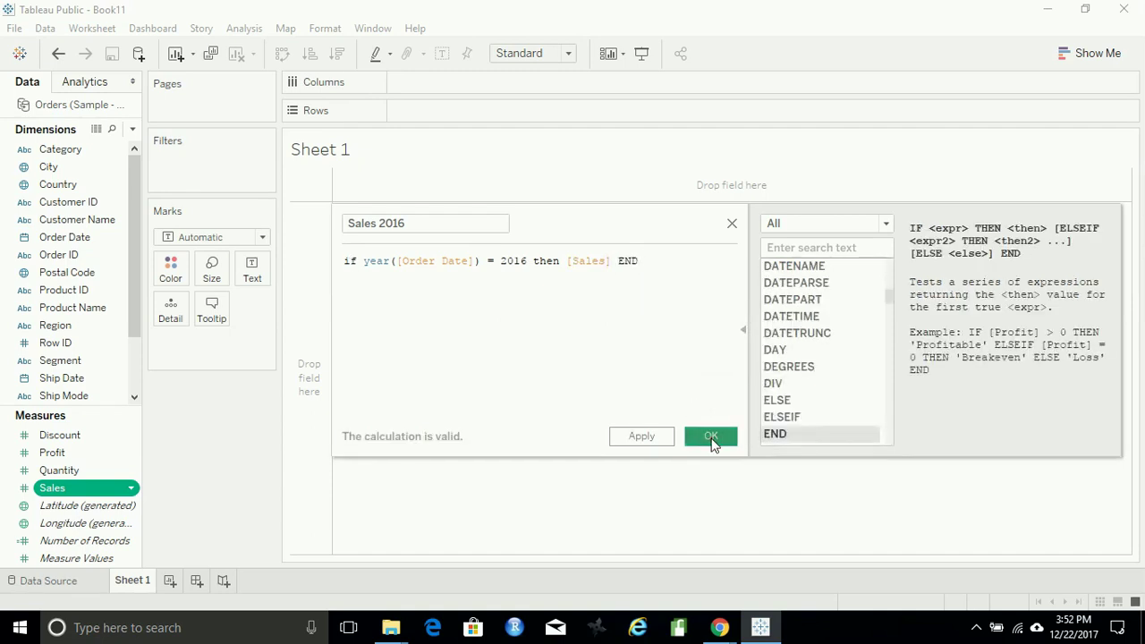
left_click(711, 437)
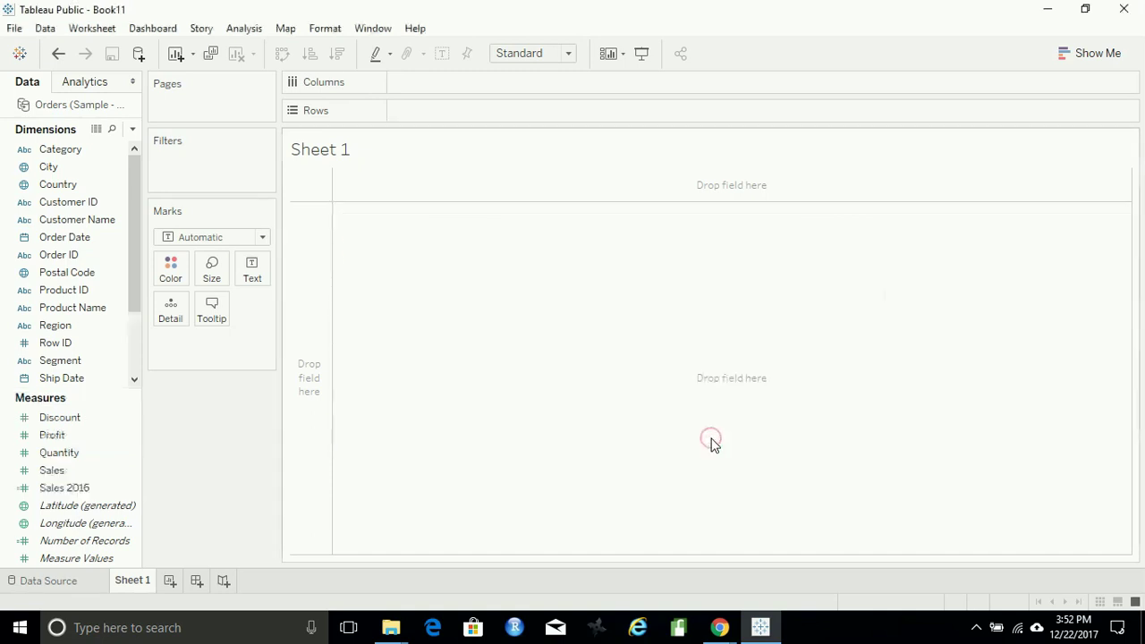
Create another calculated field from the Sales measure and name it Sales 2015
left_click(132, 472)
mouse_move(260, 272)
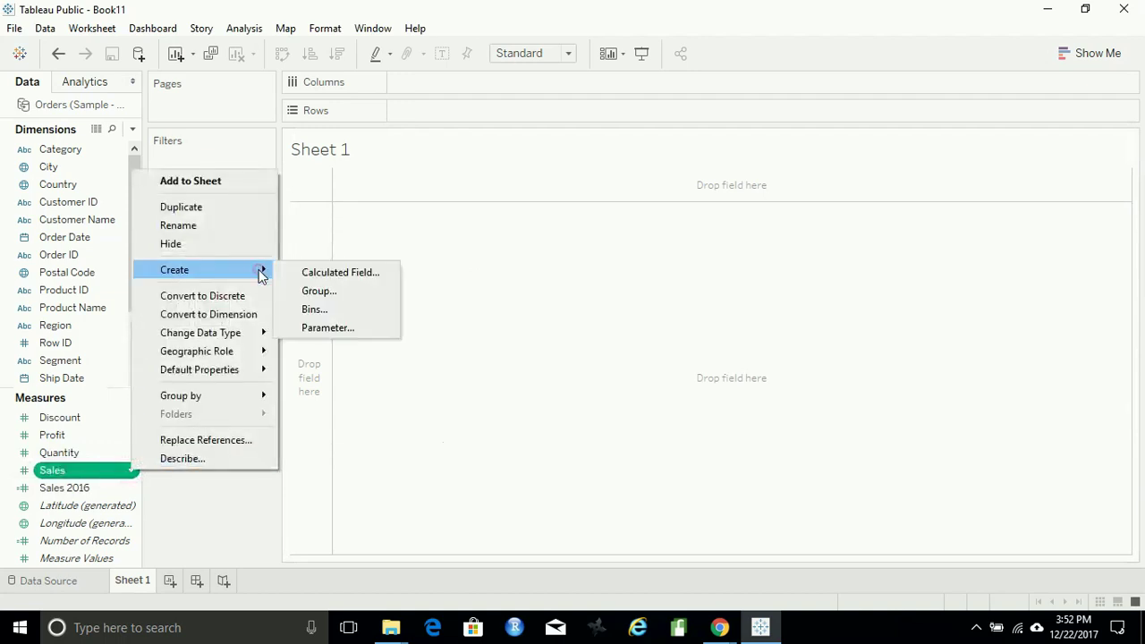
left_click(332, 272)
type("Sales 2015")
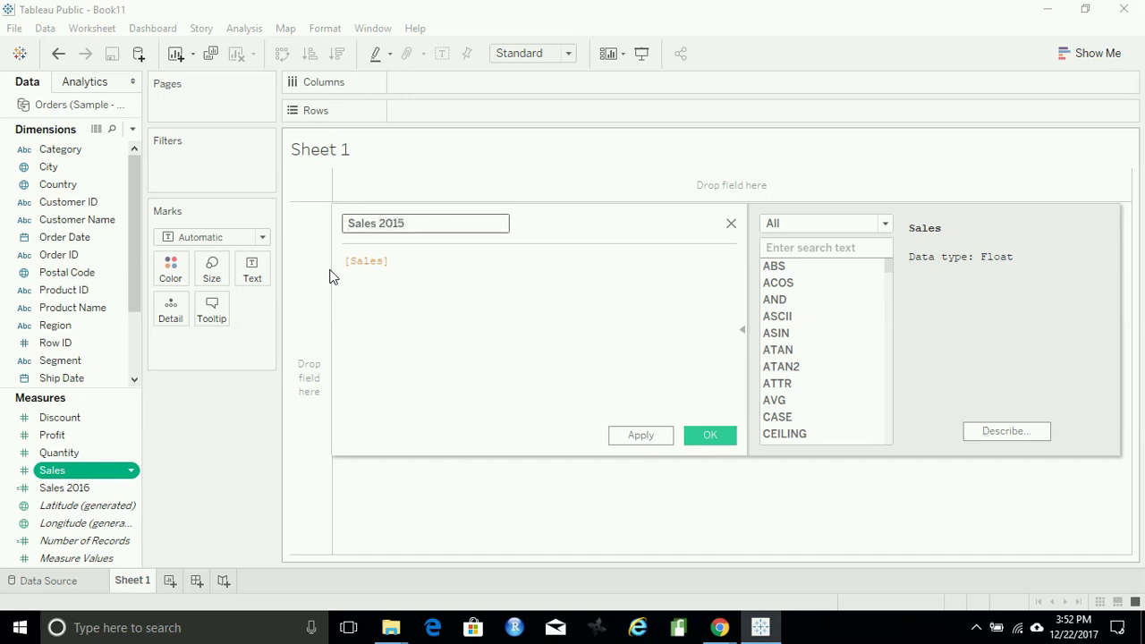
Define the Sales 2015 formula as if year([Order Date]) = 2015 then [Sales] END and save the field
left_click(351, 262)
type("if year(order")
key("Return")
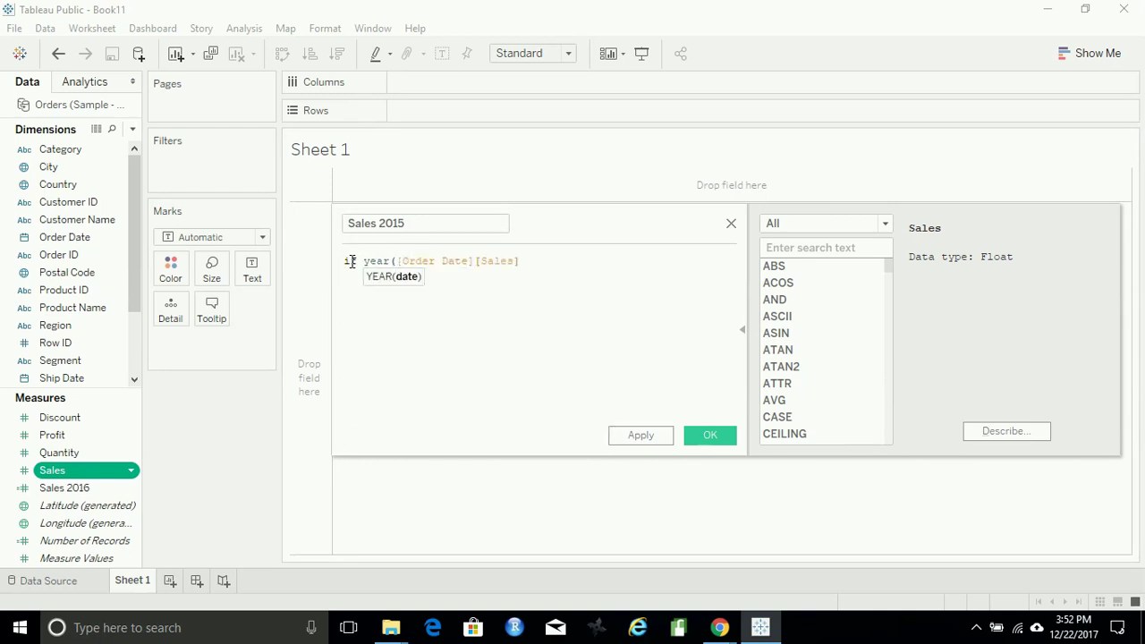
type(") ")
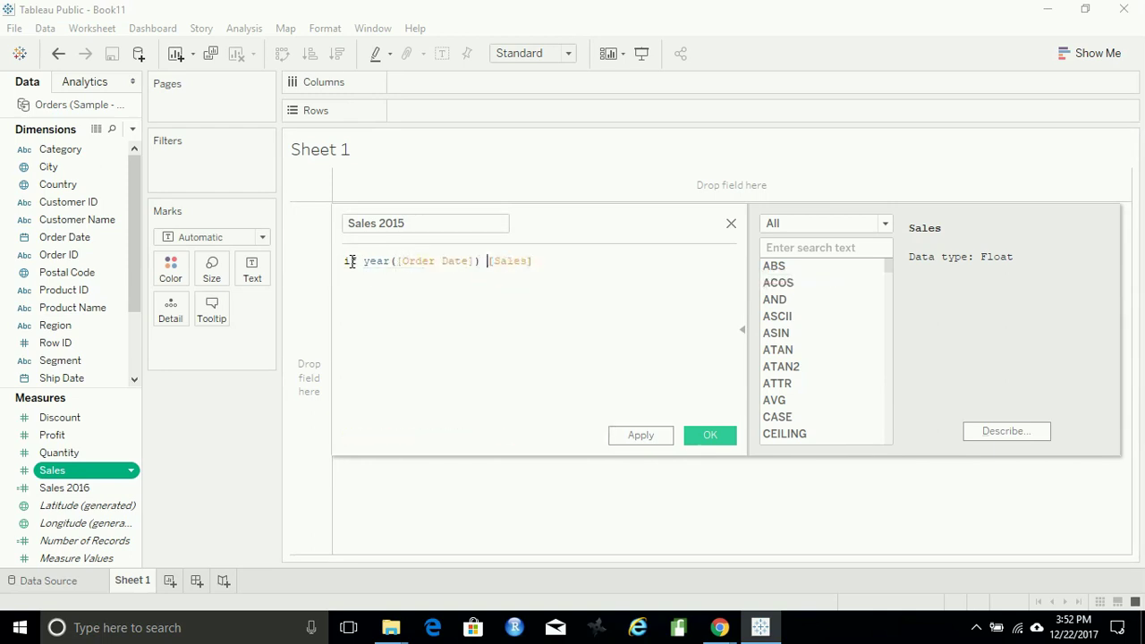
type("= 201")
type("5 ")
type("then")
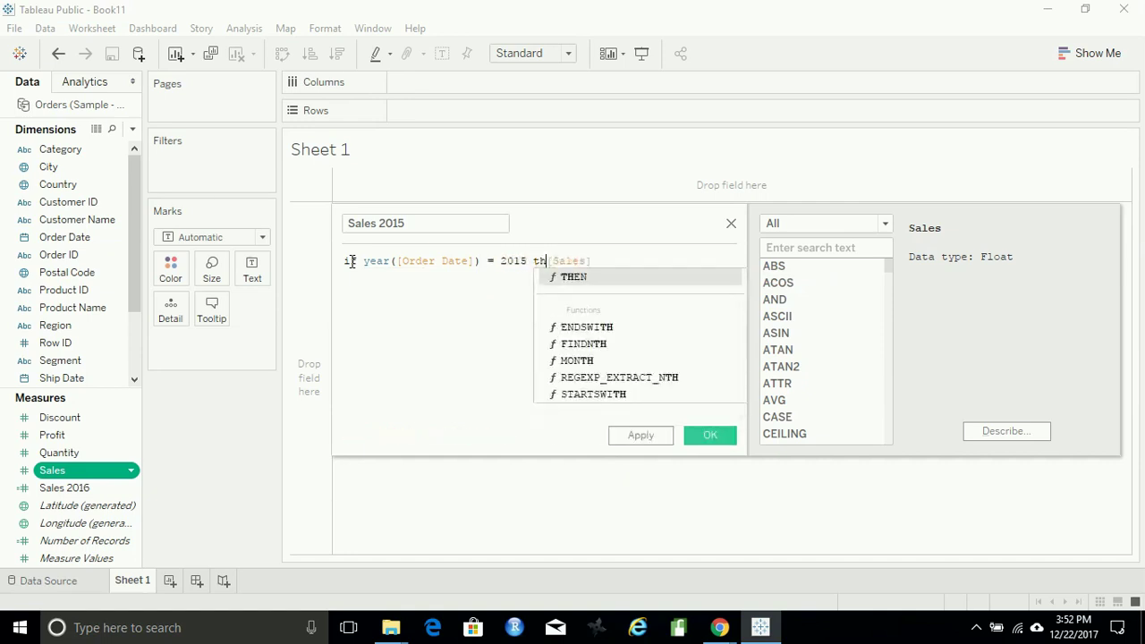
key("End")
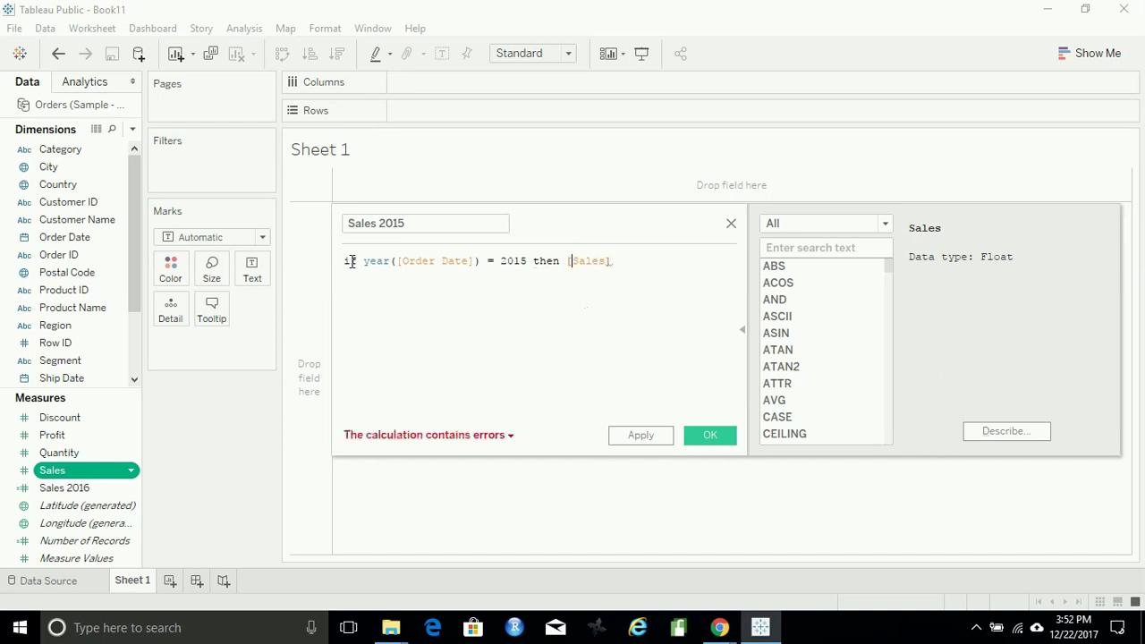
type("end")
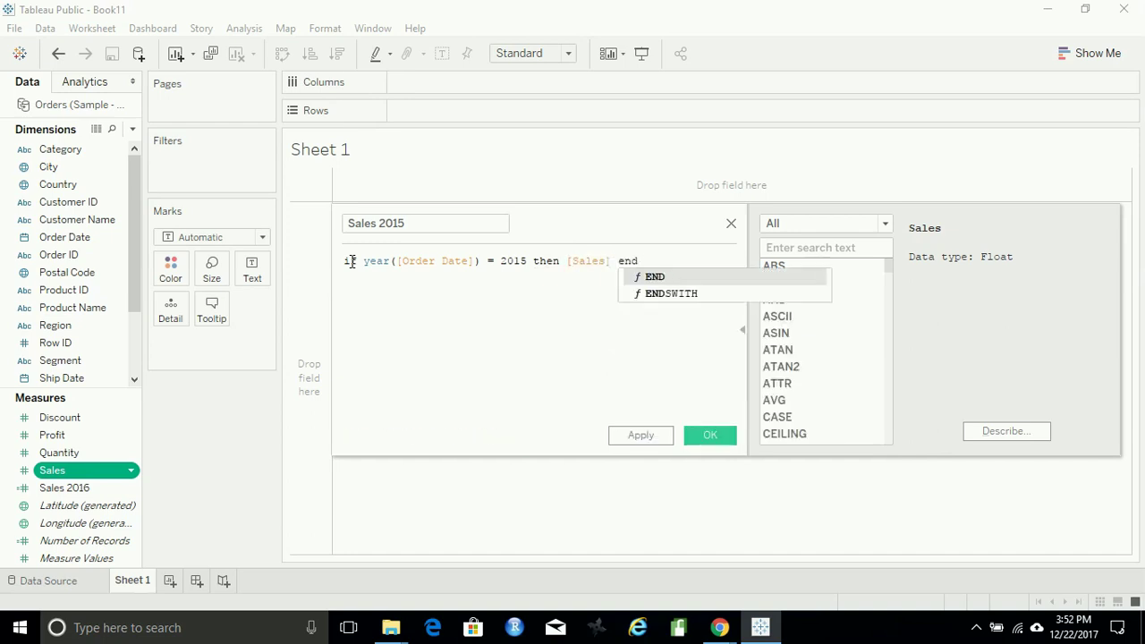
key("Return")
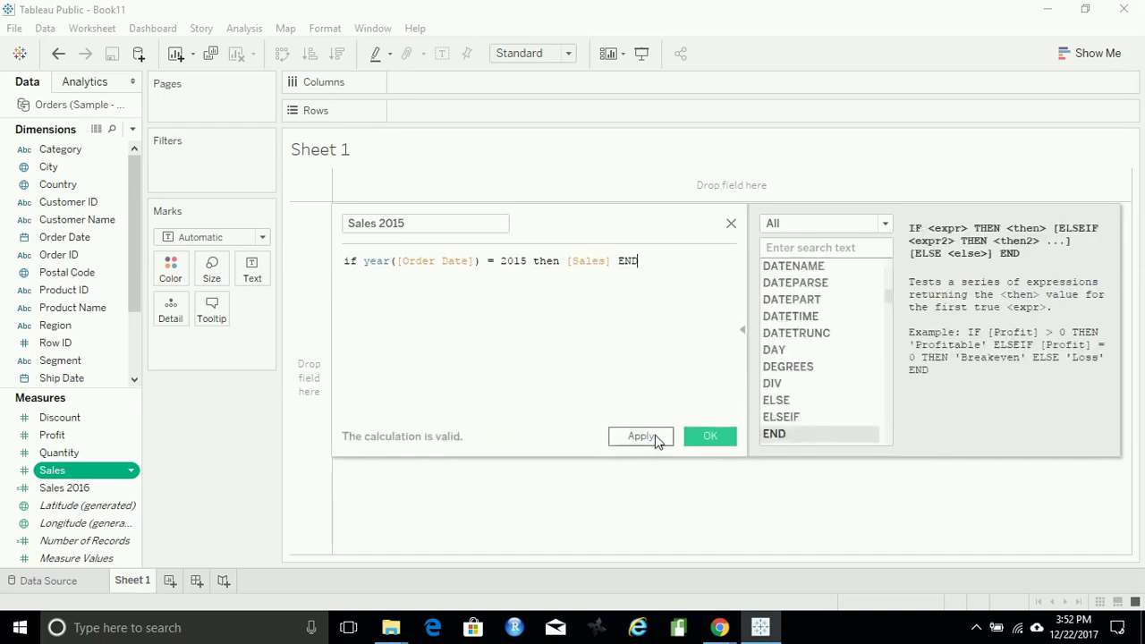
left_click(640, 436)
left_click(710, 436)
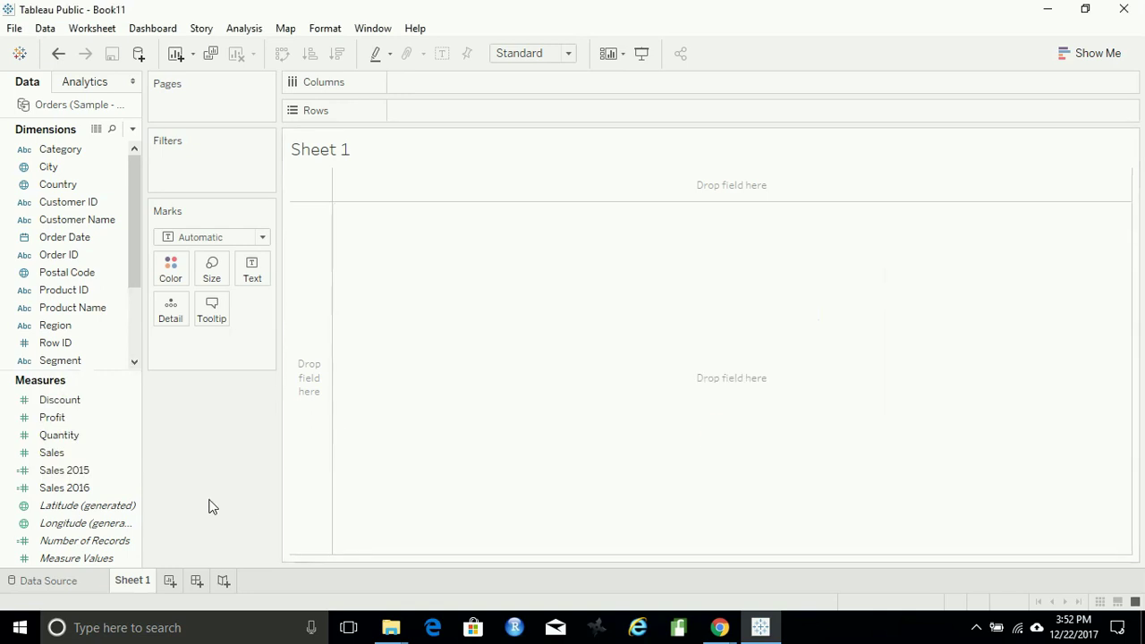
Build a bullet graph from the Sales 2015 and Sales 2016 measures using the Show Me chart suggestions
left_click(111, 472)
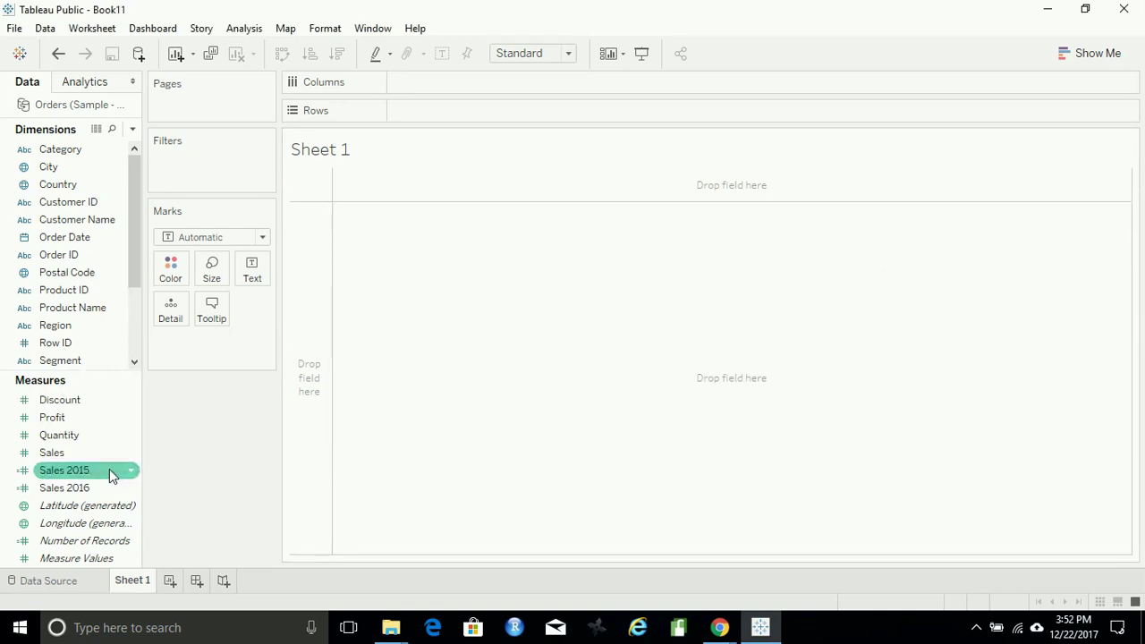
left_click(1105, 51)
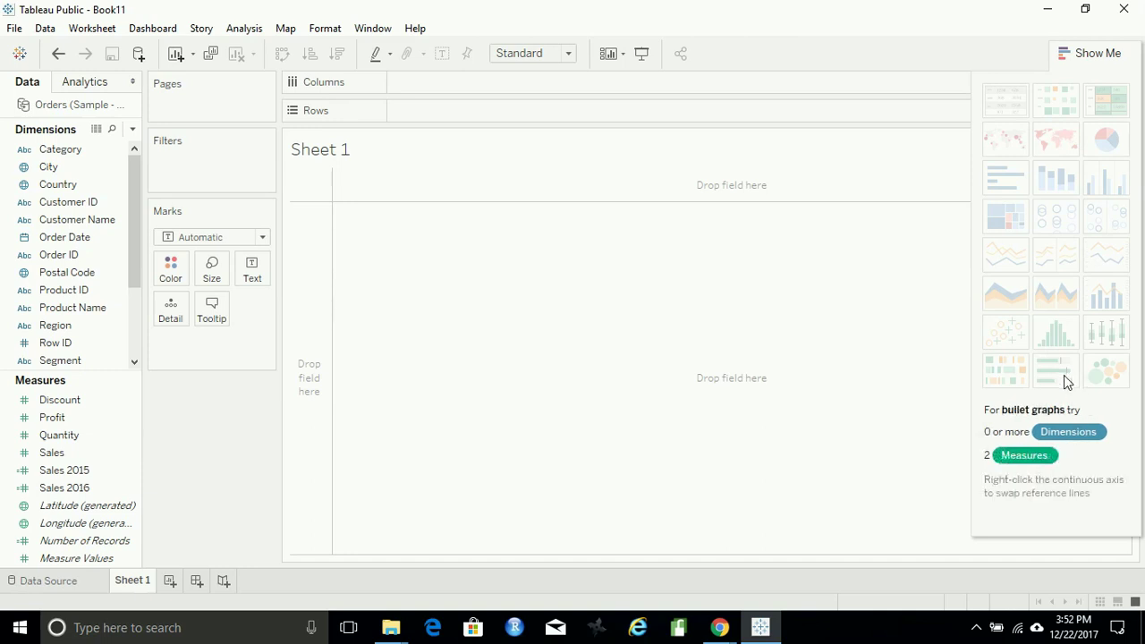
left_click(51, 475)
left_click(67, 488, "ctrl")
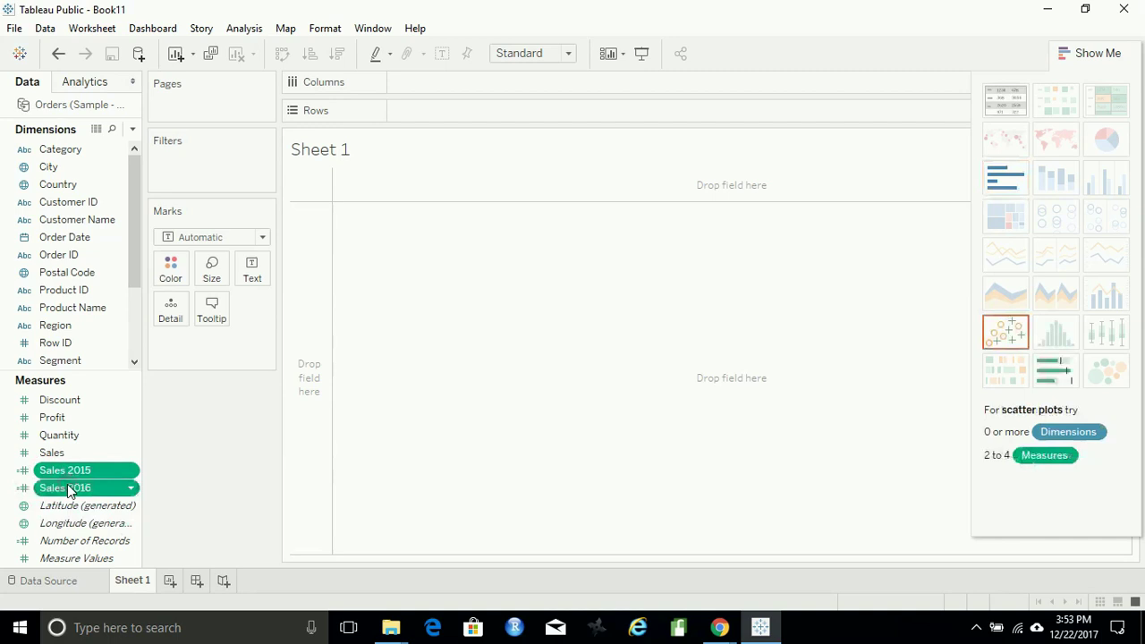
left_click(1055, 374)
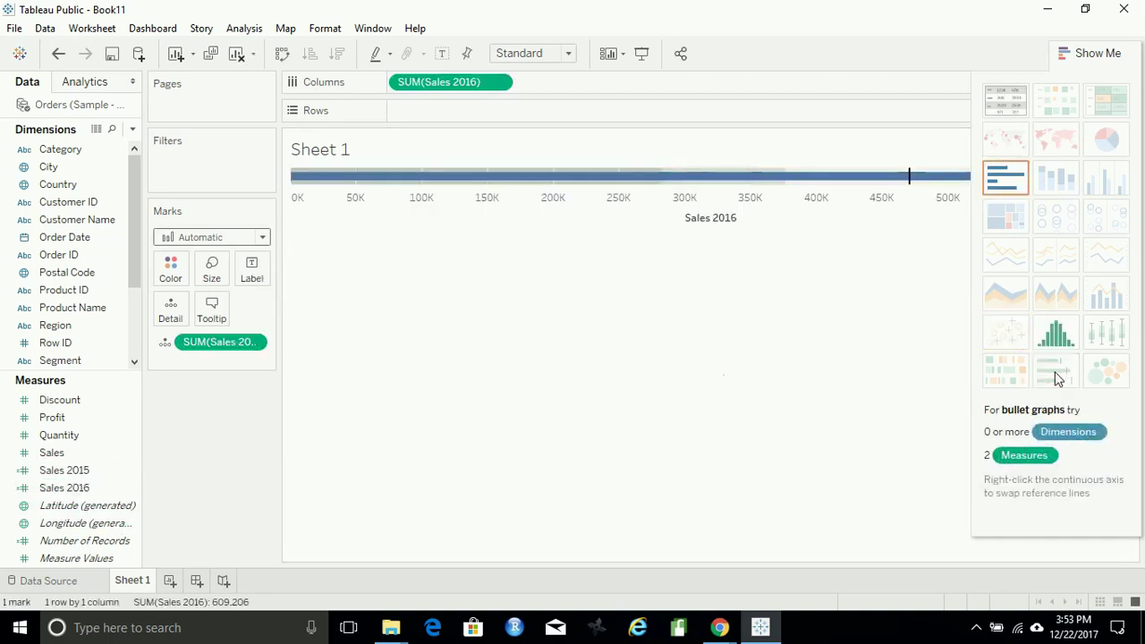
left_click(1107, 50)
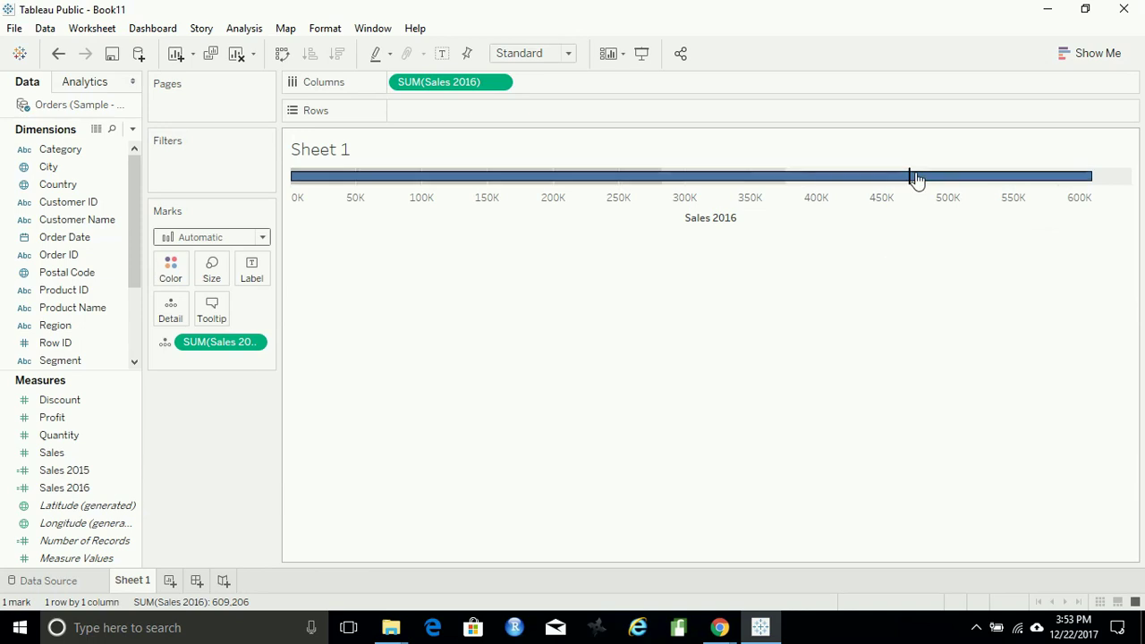
Break the bullet graph down by Category and Segment, with Category on Columns ahead of Sales 2016 and Segment on Rows
mouse_move(911, 188)
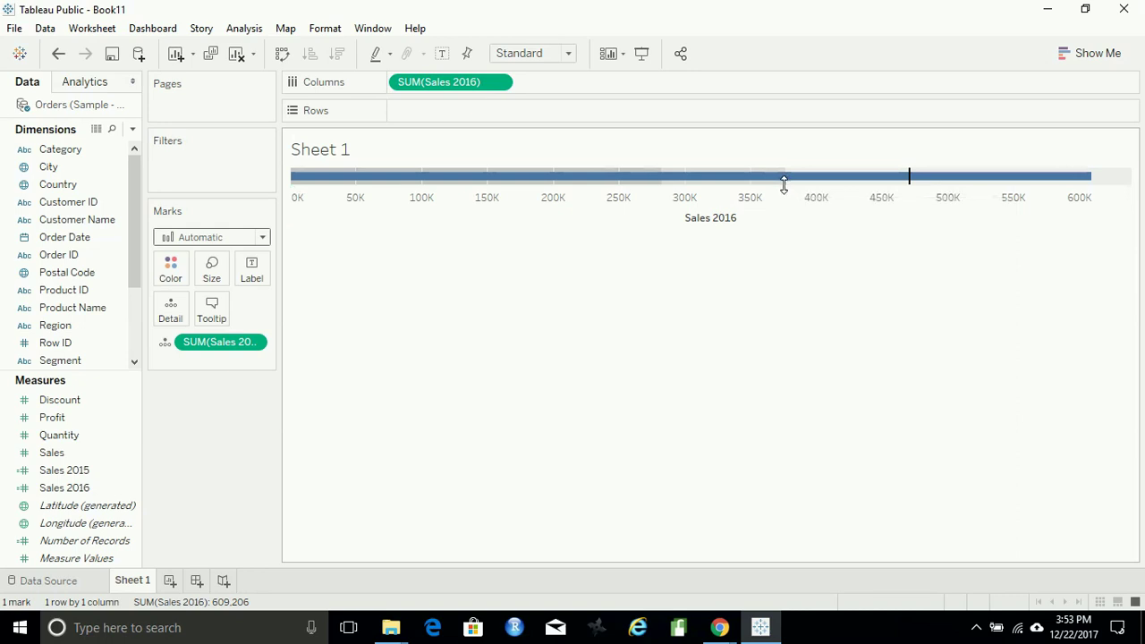
mouse_move(785, 187)
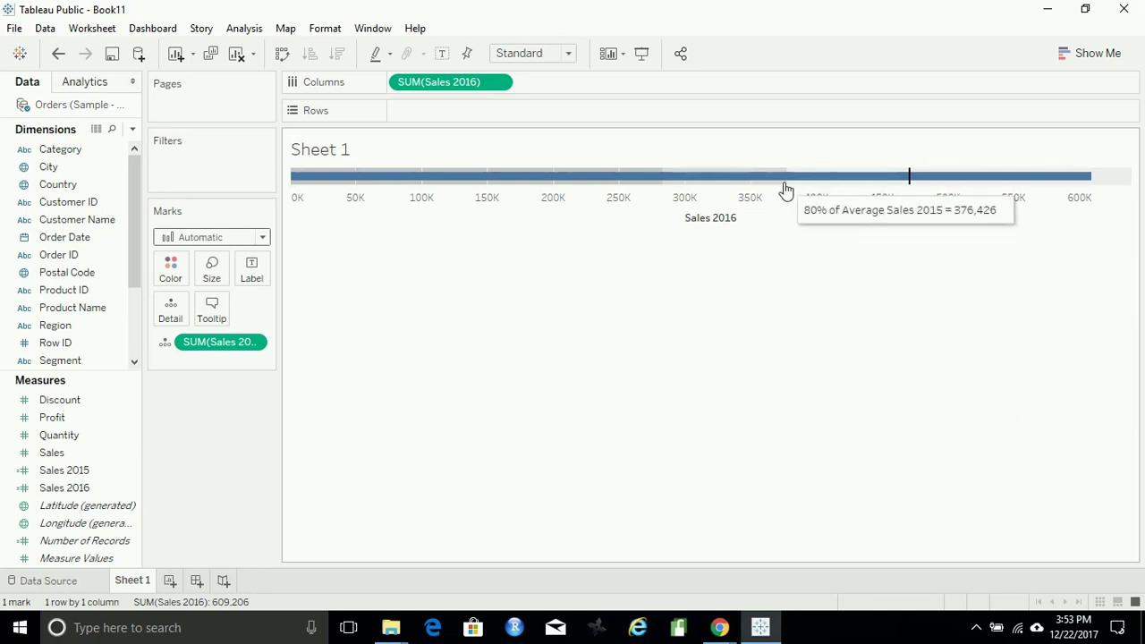
mouse_move(660, 183)
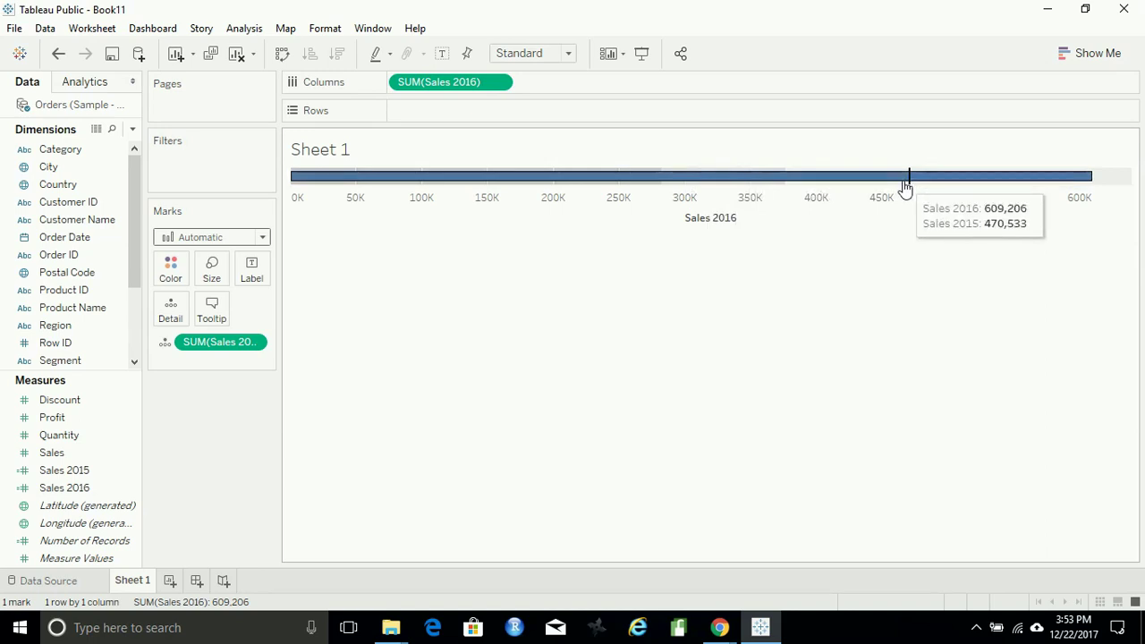
left_click(70, 154)
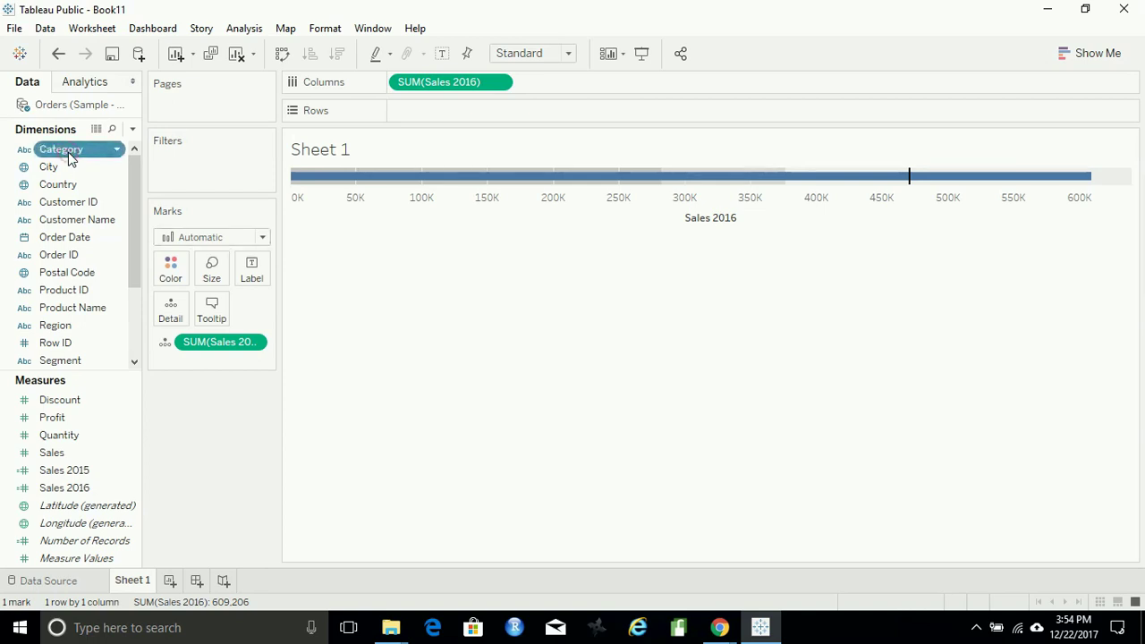
double_click(70, 154)
double_click(61, 361)
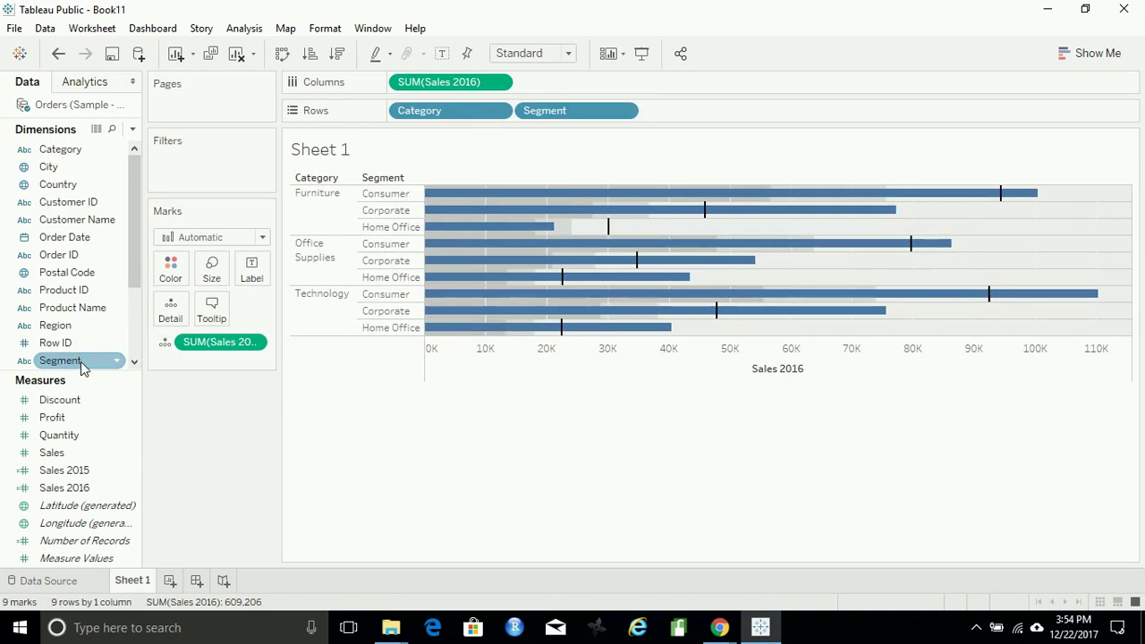
left_click_drag(483, 111, 582, 90)
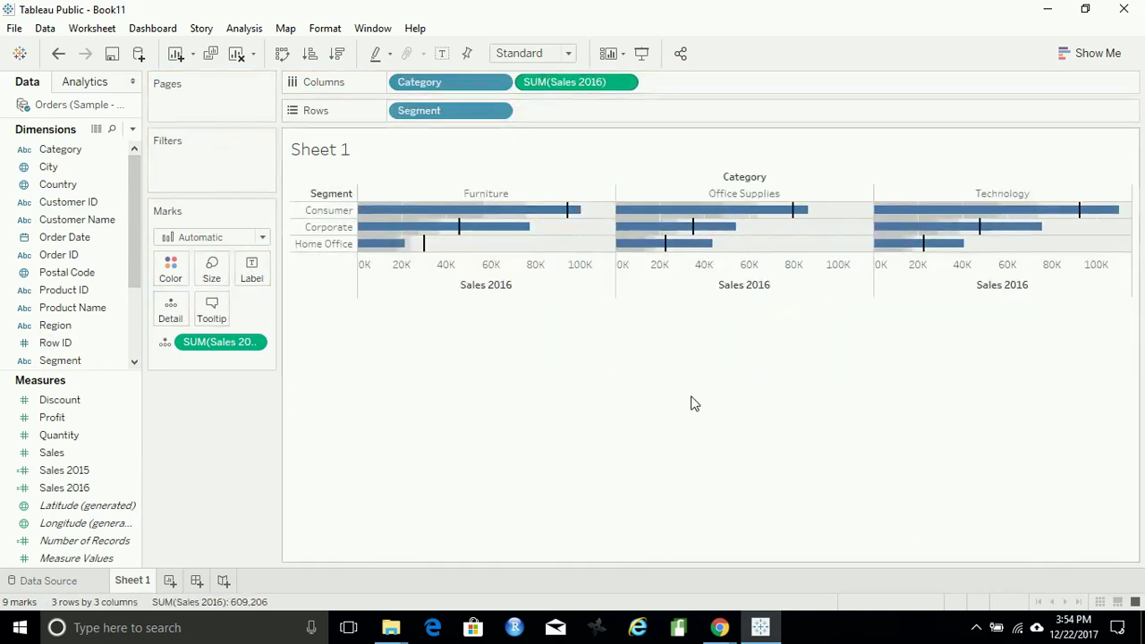
Create a calculated field from the Sales measure and name it Performance Sales
mouse_move(959, 250)
left_click(131, 456)
left_click(230, 251)
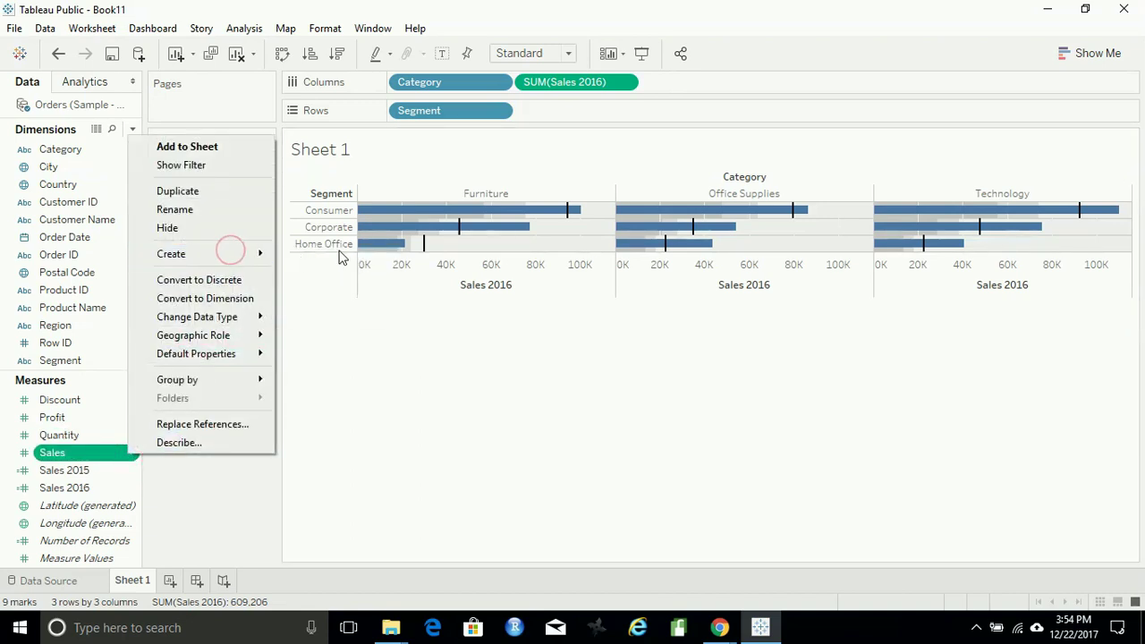
mouse_move(262, 253)
left_click(318, 257)
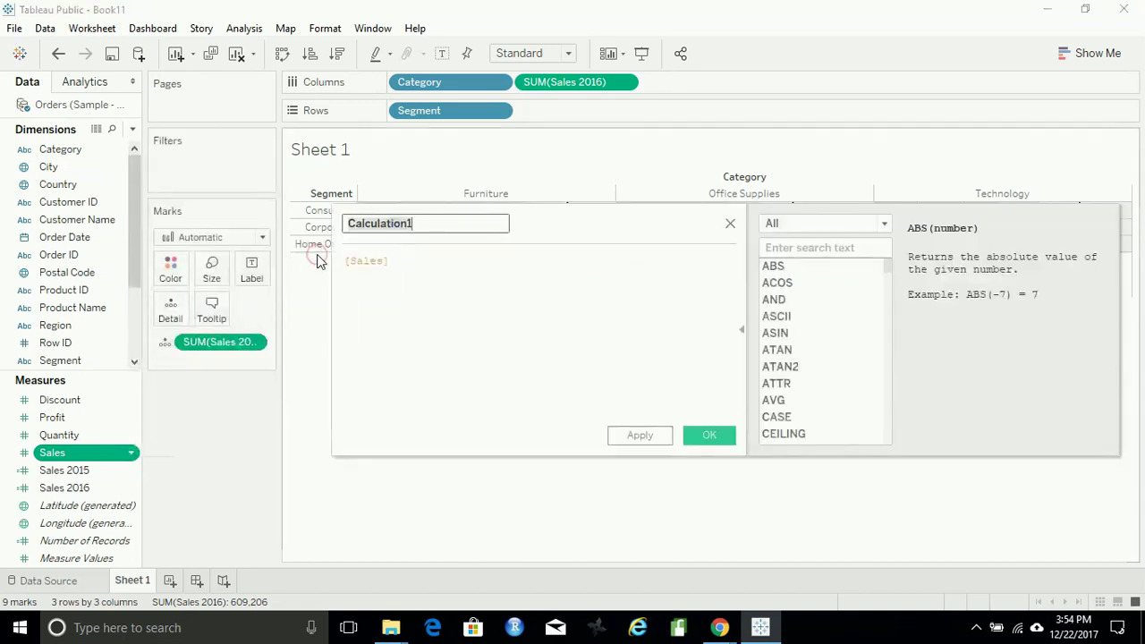
type("Performance Sales")
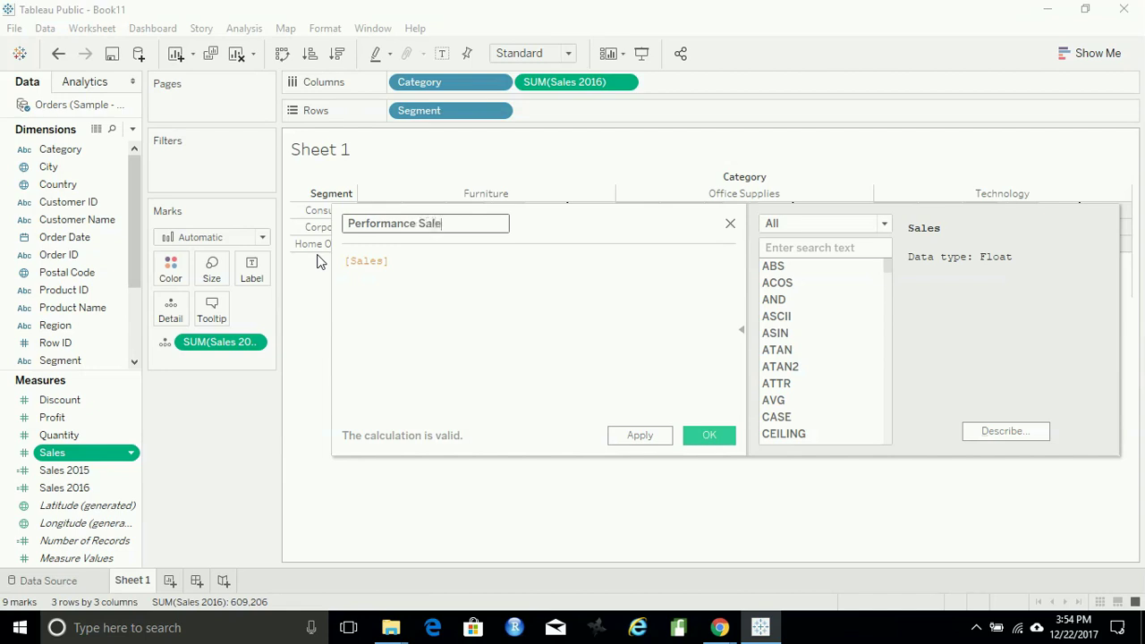
Replace the default [Sales] expression in the Performance Sales formula with the comparison if [Sales 2016] > [Sales 2015]
left_click(347, 262)
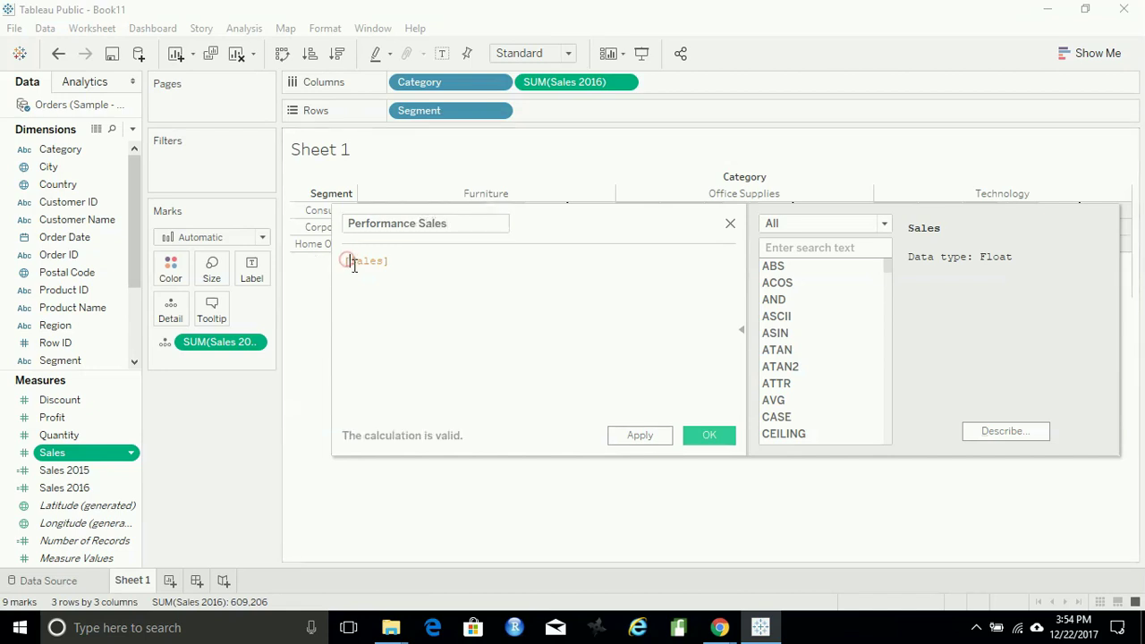
left_click(348, 261)
type("if sales")
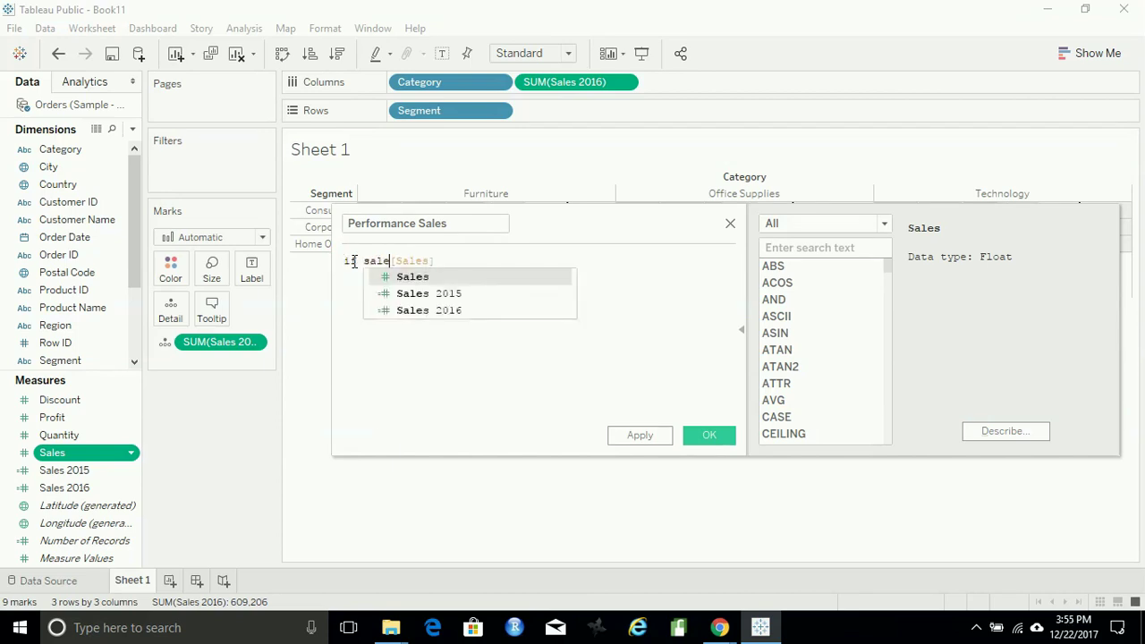
key("Down")
key("Down")
key("Return")
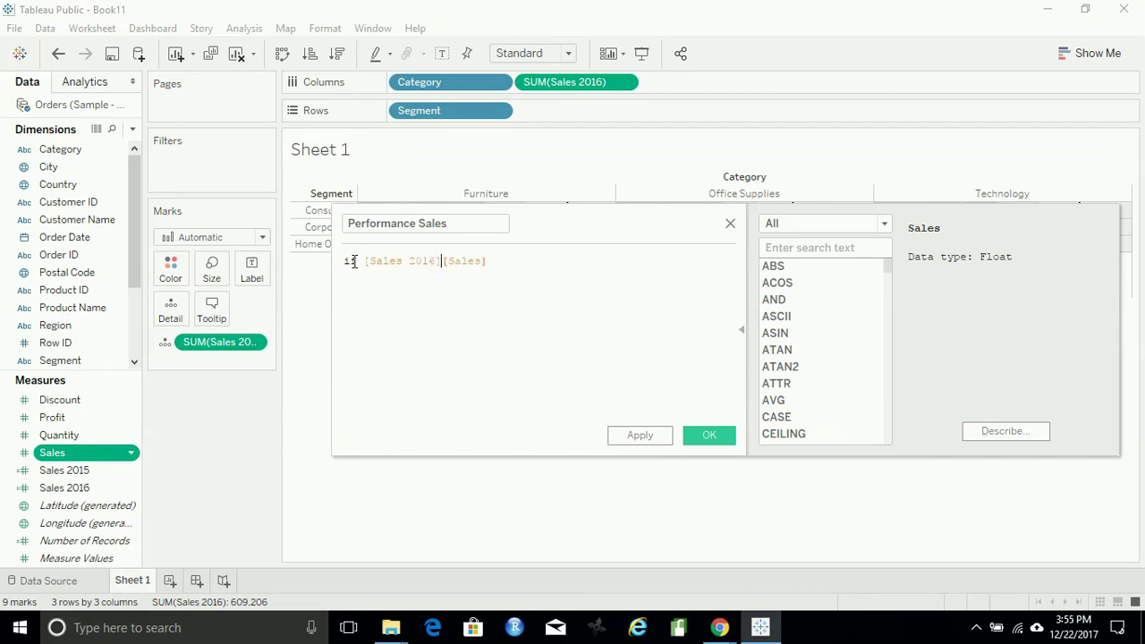
type("> sal")
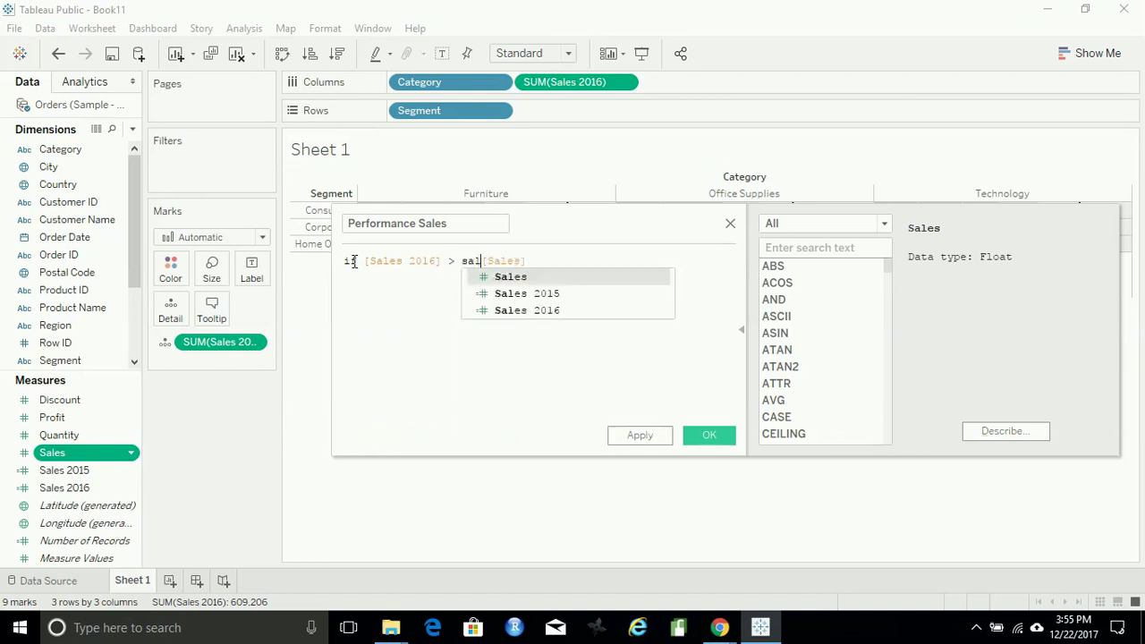
key("Down")
key("Return")
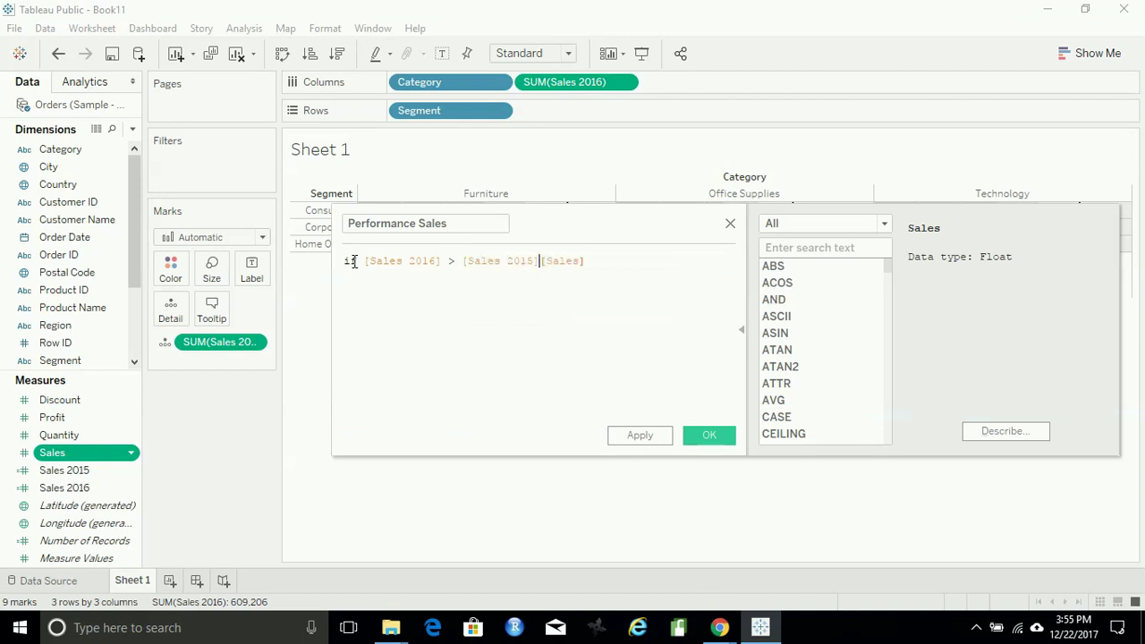
key("Delete")
key("Delete")
key("Delete")
key("Delete")
key("Delete")
key("Delete")
Aggregate both sides of the comparison with sum(), wrapping [Sales 2016] and [Sales 2015]
key("Left")
key("Left")
key("Left")
key("Left")
key("Left")
key("Left")
key("Left")
key("Left")
key("Left")
key("Left")
key("Left")
key("Left")
key("Left")
key("Left")
key("Left")
key("Left")
key("Left")
key("Left")
key("Left")
key("Left")
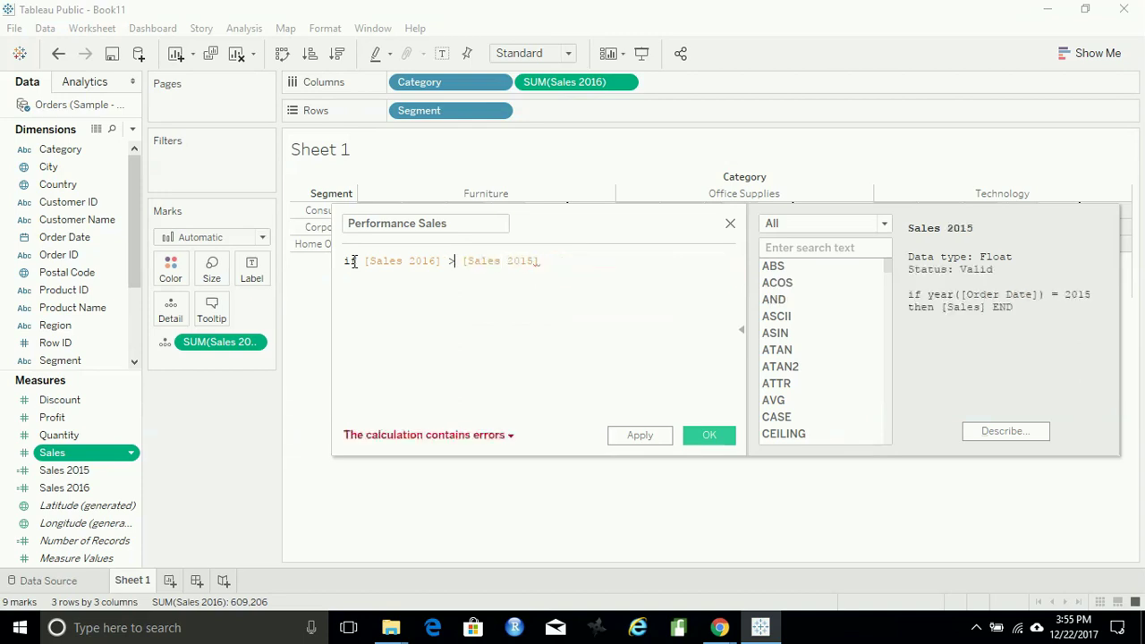
type("su")
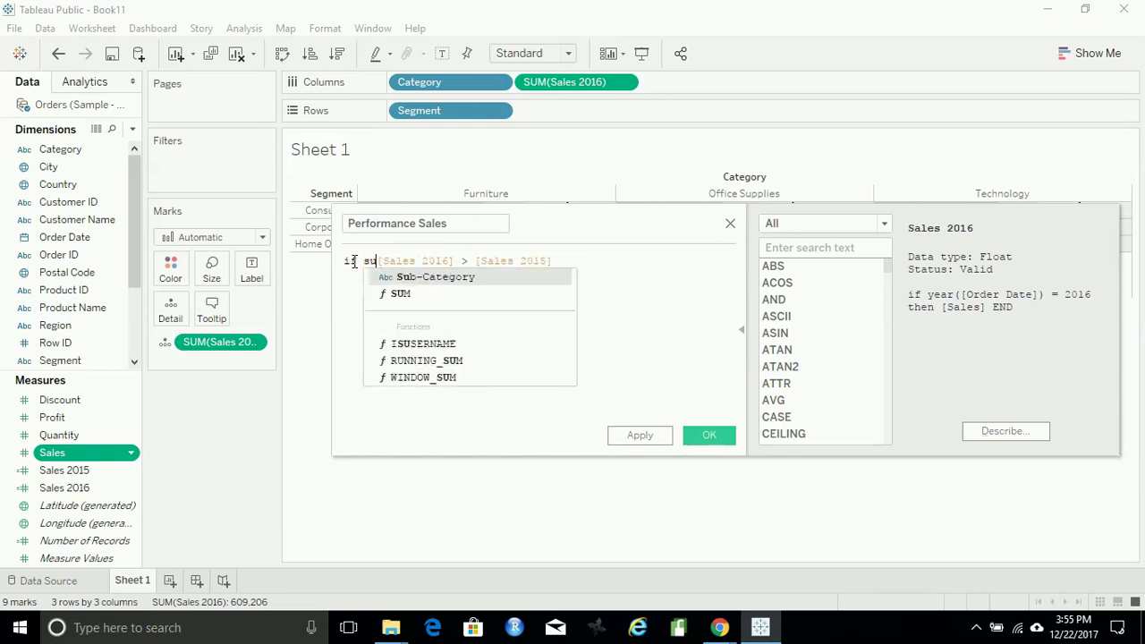
type("m")
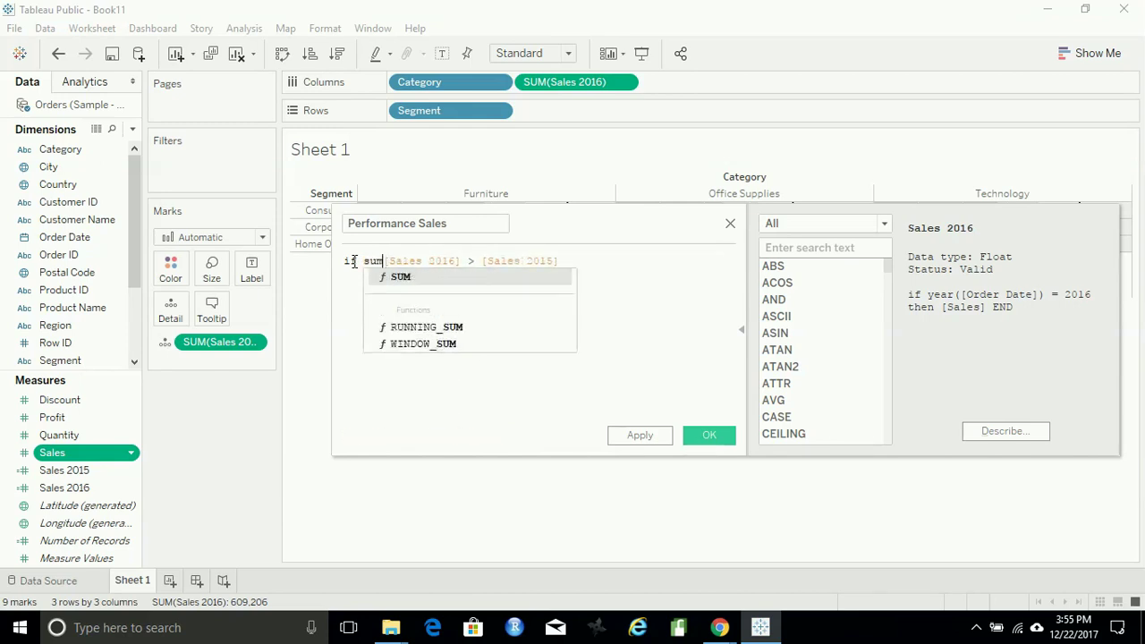
type("(")
key("Right")
key("Right")
key("Right")
key("Right")
key("Right")
key("Right")
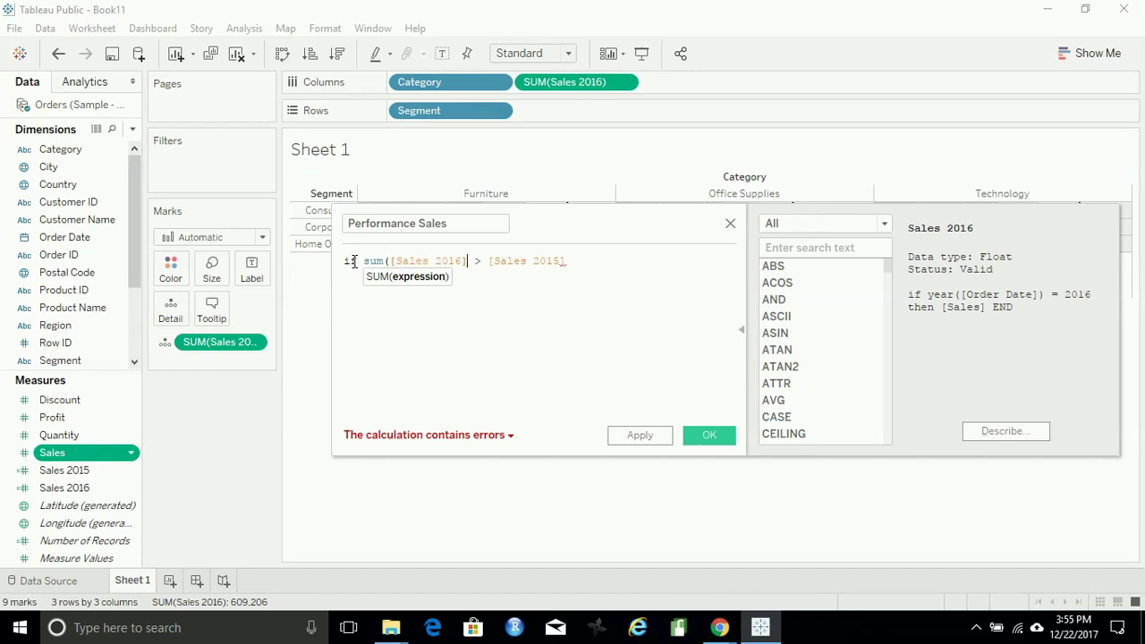
type(")")
key("Right")
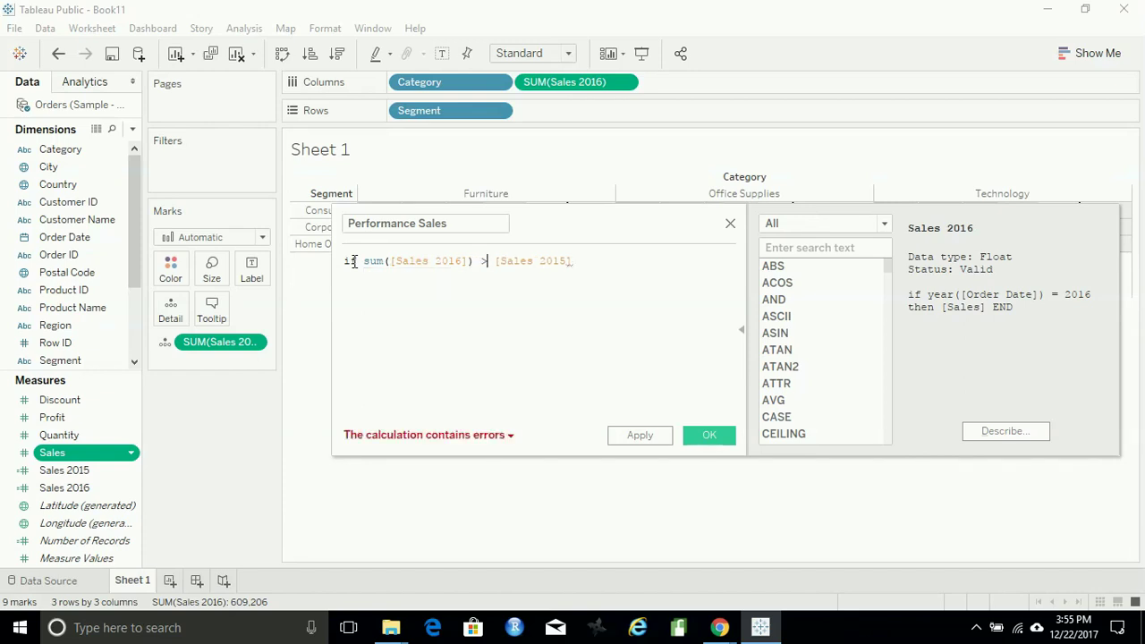
type("sum([Sales 2015]")
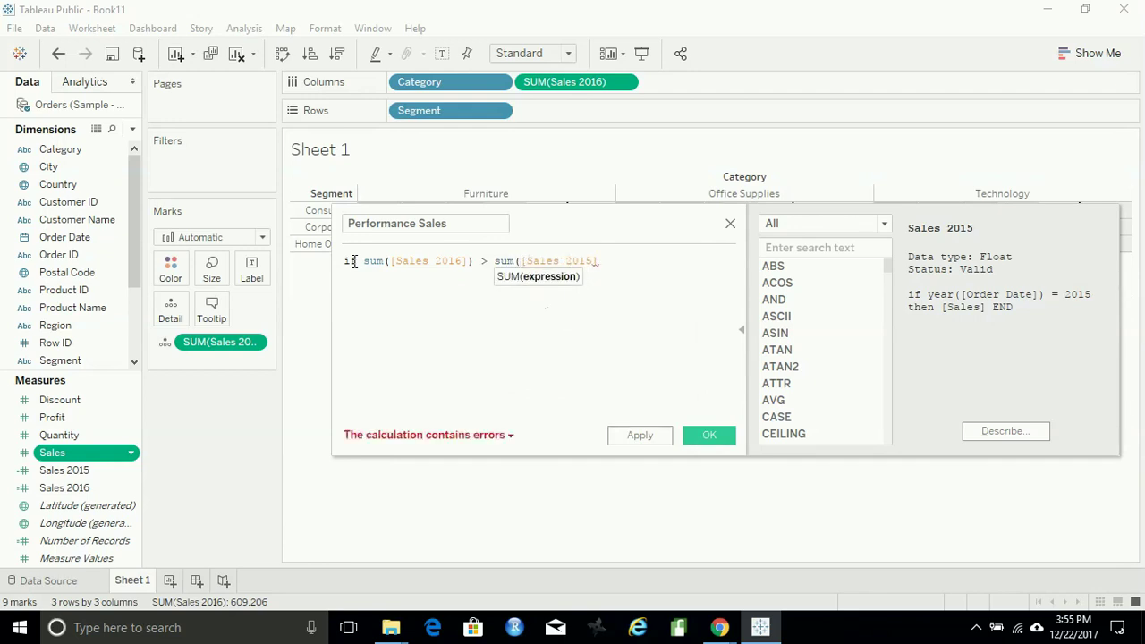
Complete the formula as if sum([Sales 2016]) > sum([Sales 2015]) then true end, and save the Performance Sales field
type(") then true")
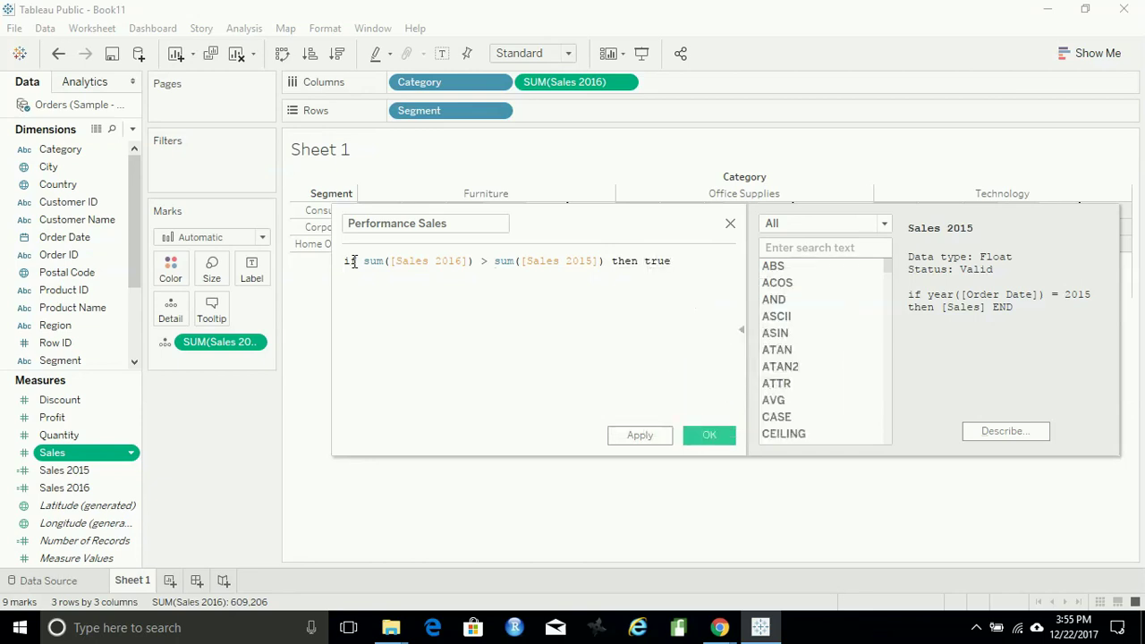
type(" end")
key("Return")
left_click(585, 342)
left_click(643, 436)
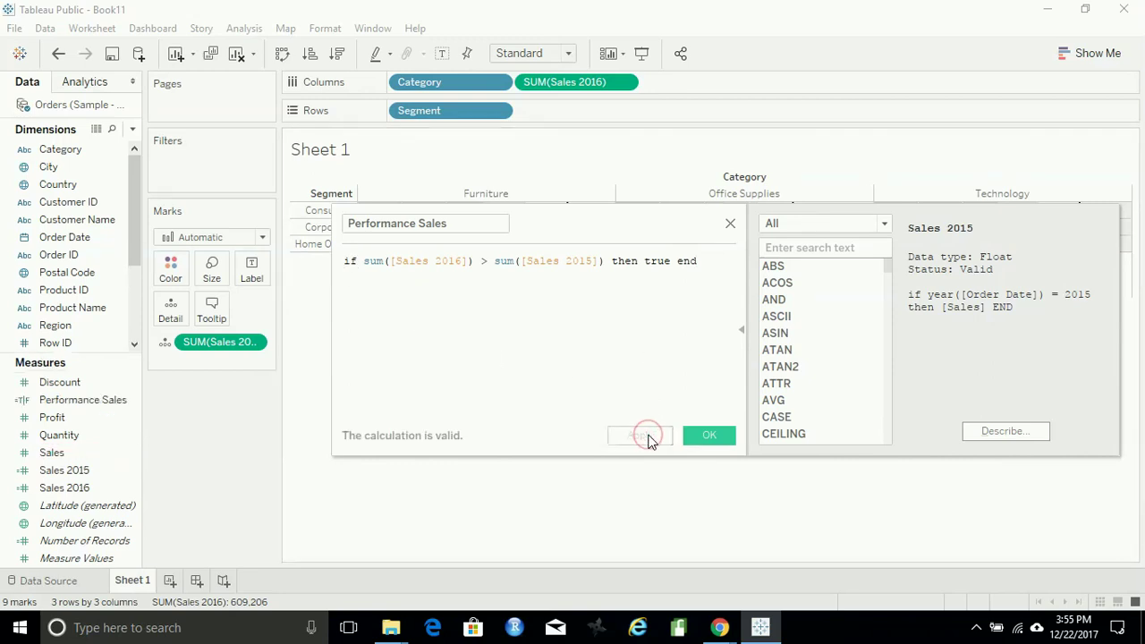
left_click(702, 438)
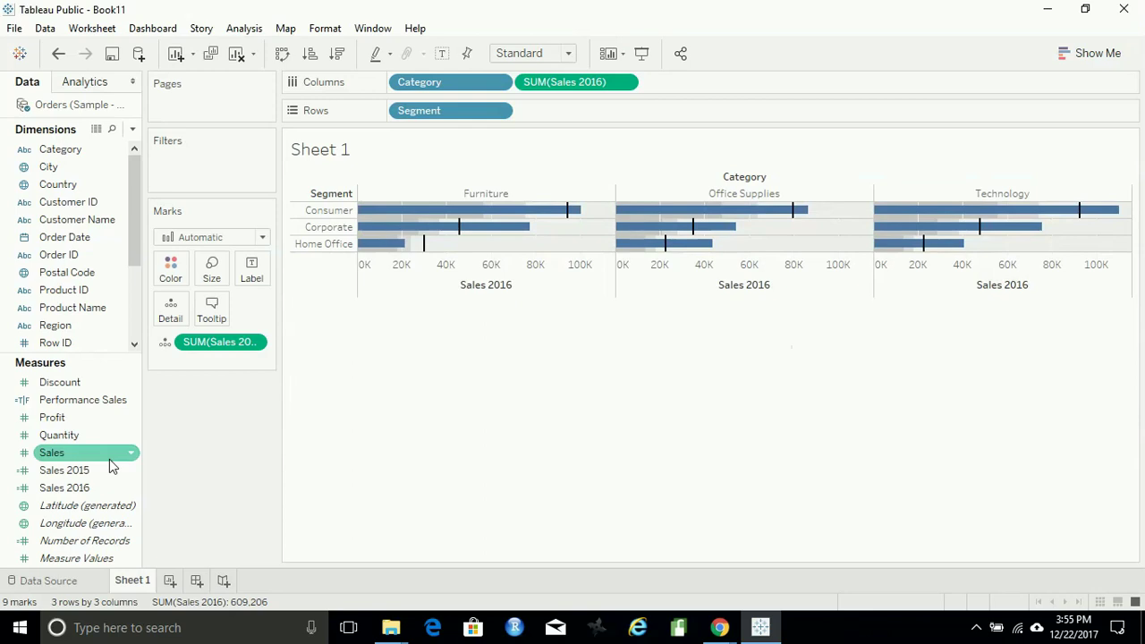
Color the bullet graph's bars by the Performance Sales field
left_click(80, 404)
left_click_drag(81, 405, 171, 276)
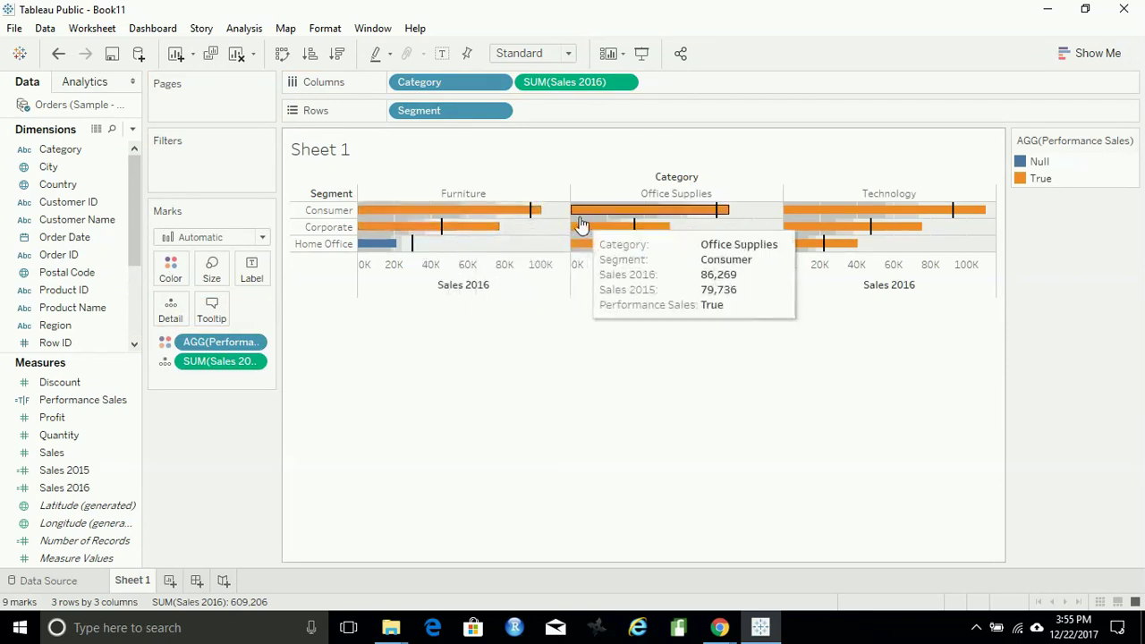
mouse_move(375, 250)
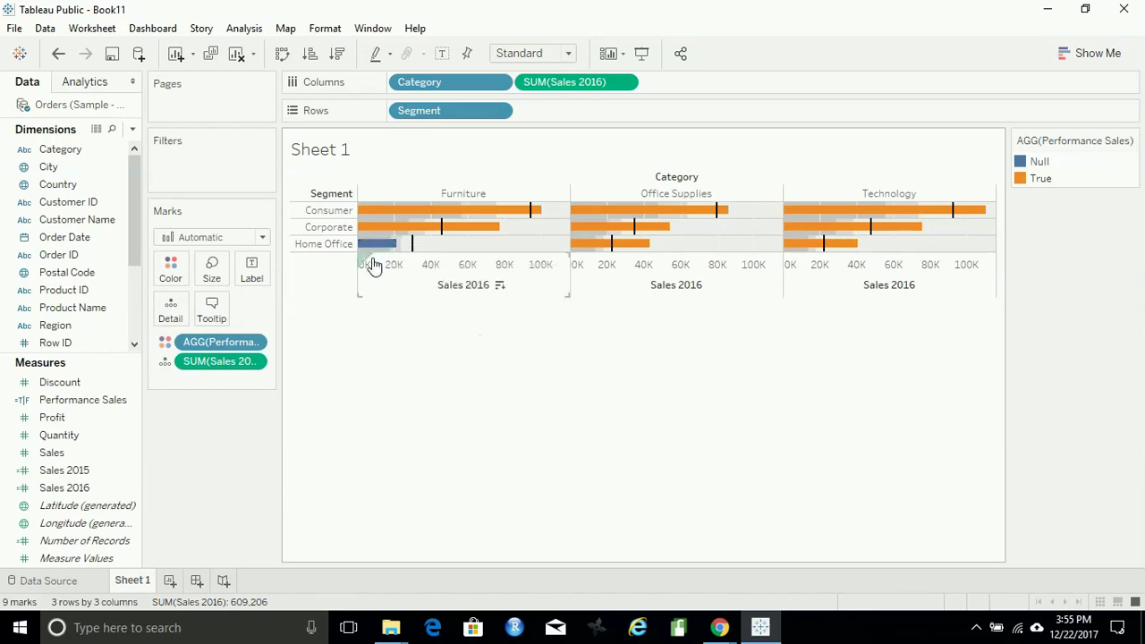
Edit the Performance Sales colors, assigning red to Null and blue to True
left_click(177, 277)
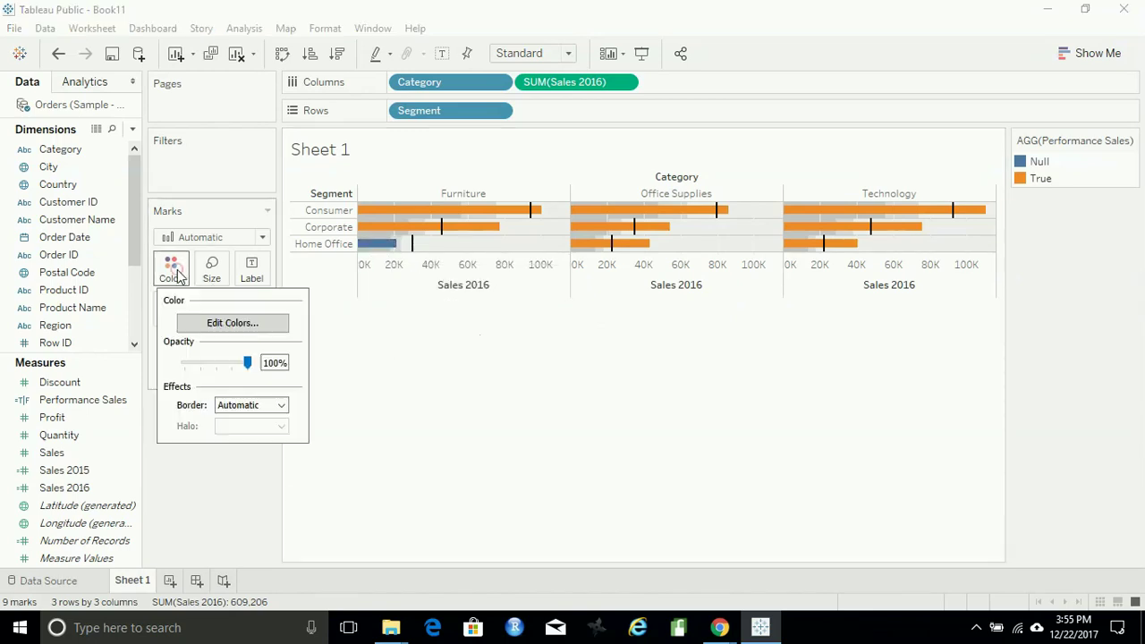
left_click(247, 326)
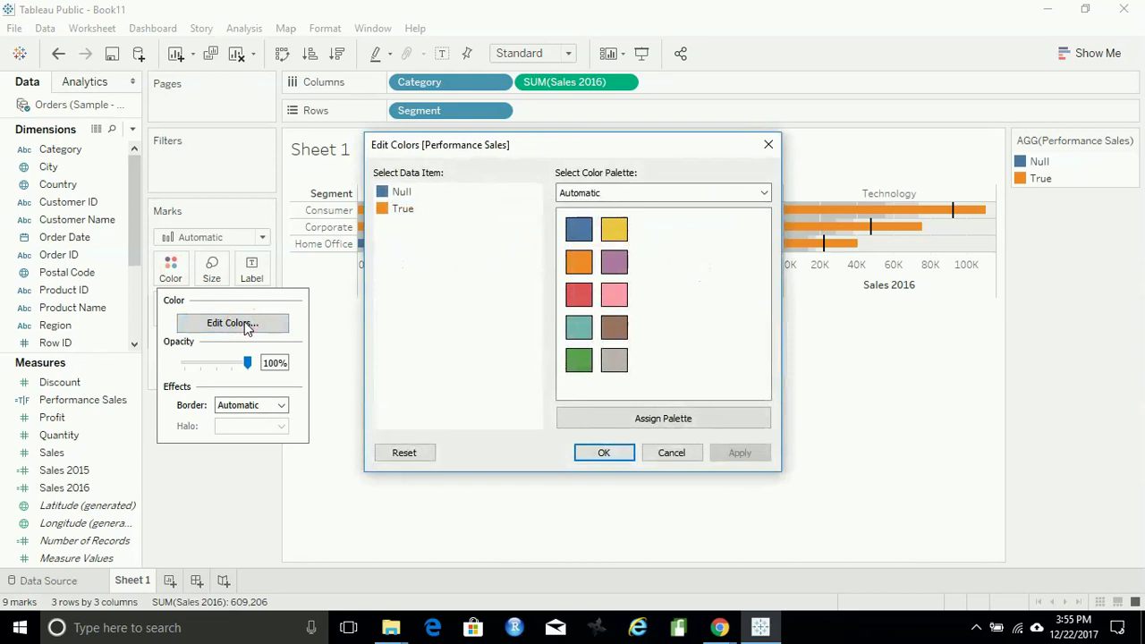
left_click(401, 193)
left_click(579, 295)
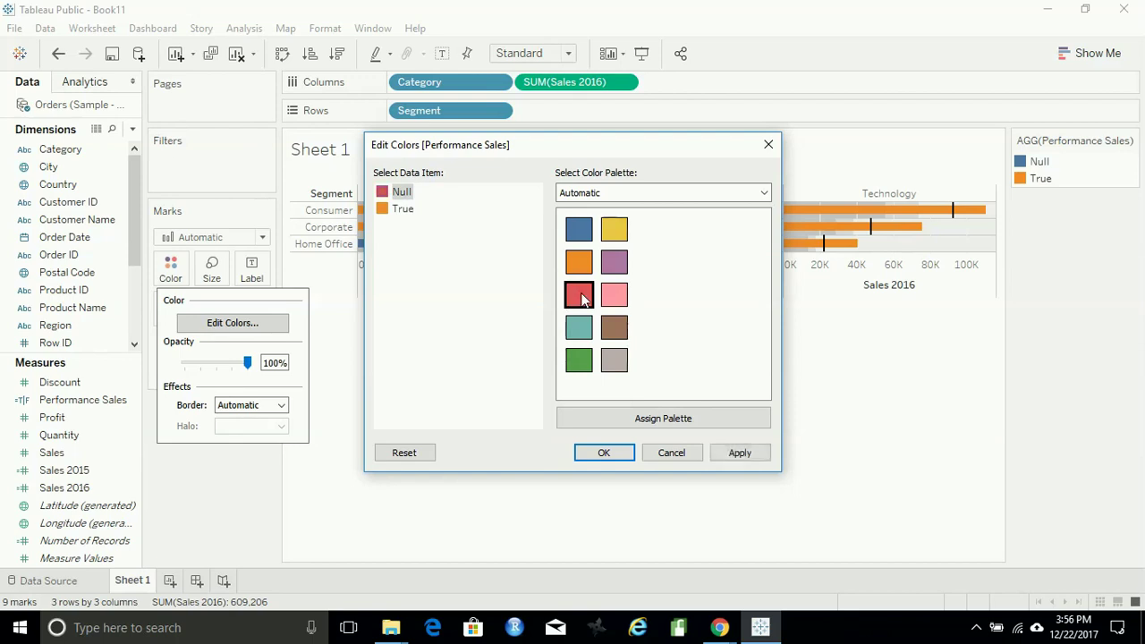
left_click(401, 208)
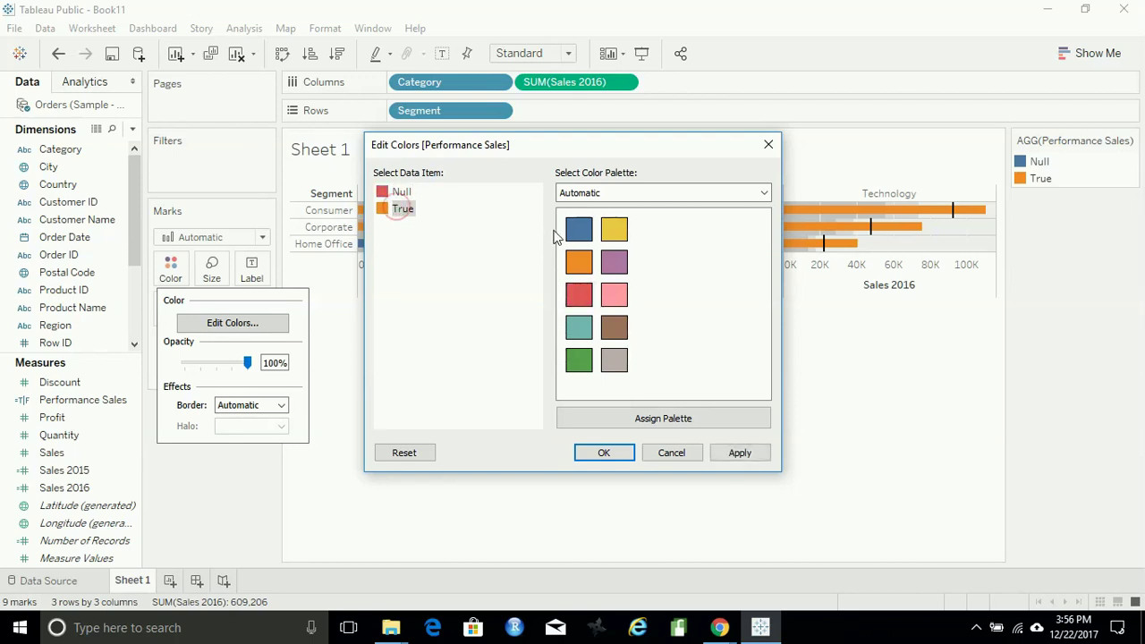
left_click(579, 232)
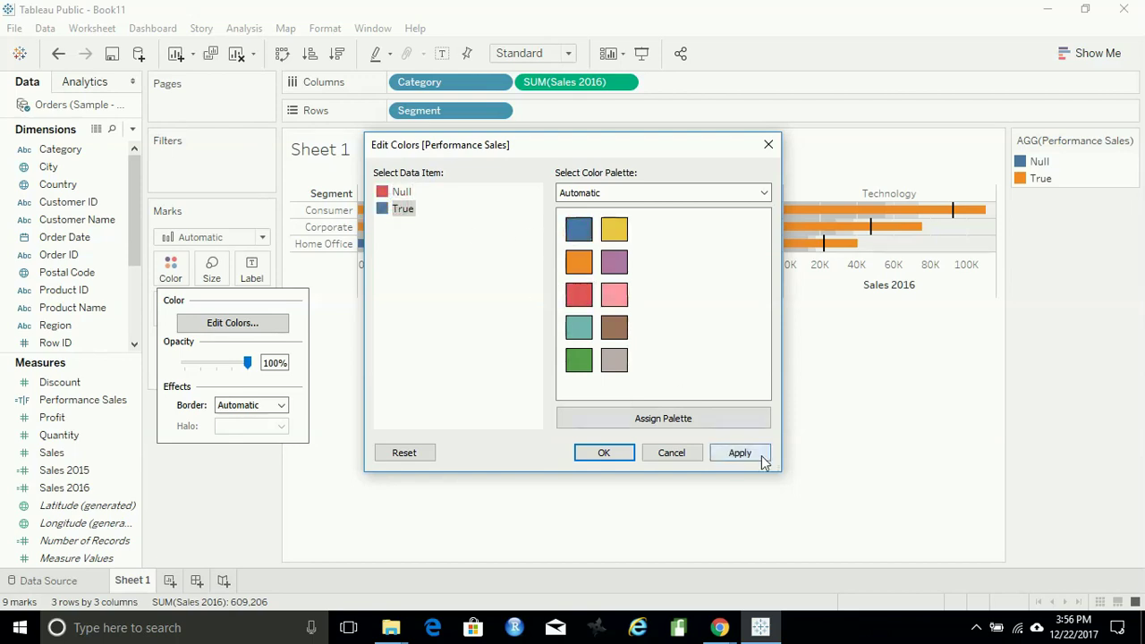
left_click(740, 454)
left_click(605, 453)
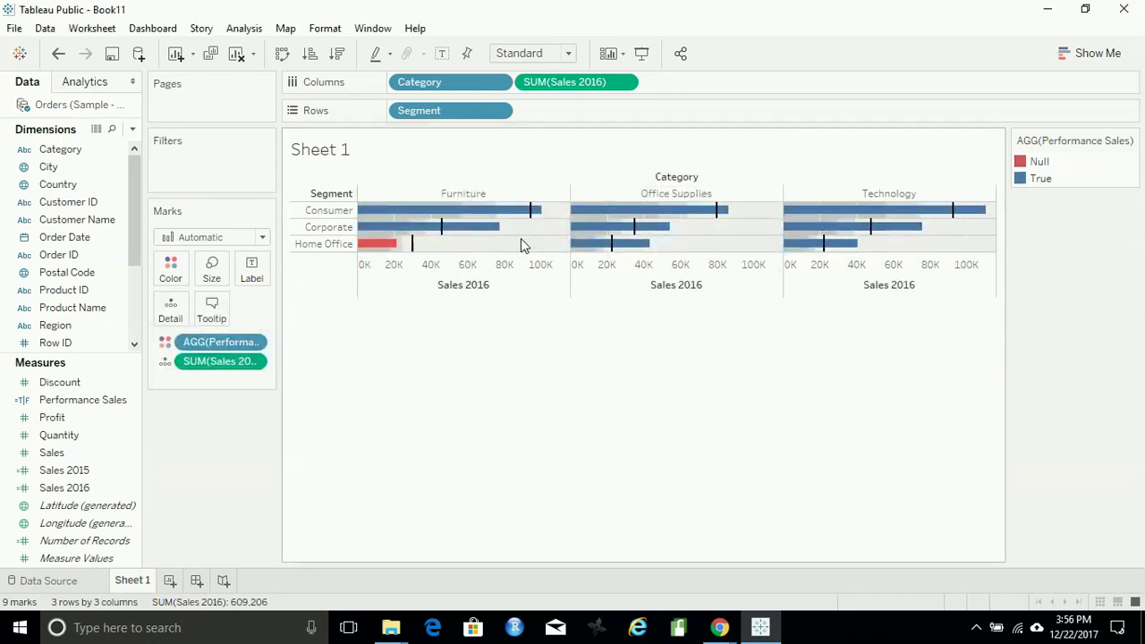
Rename Sheet 1 as Consolidates Sales Yearwise
right_click(141, 587)
left_click(229, 437)
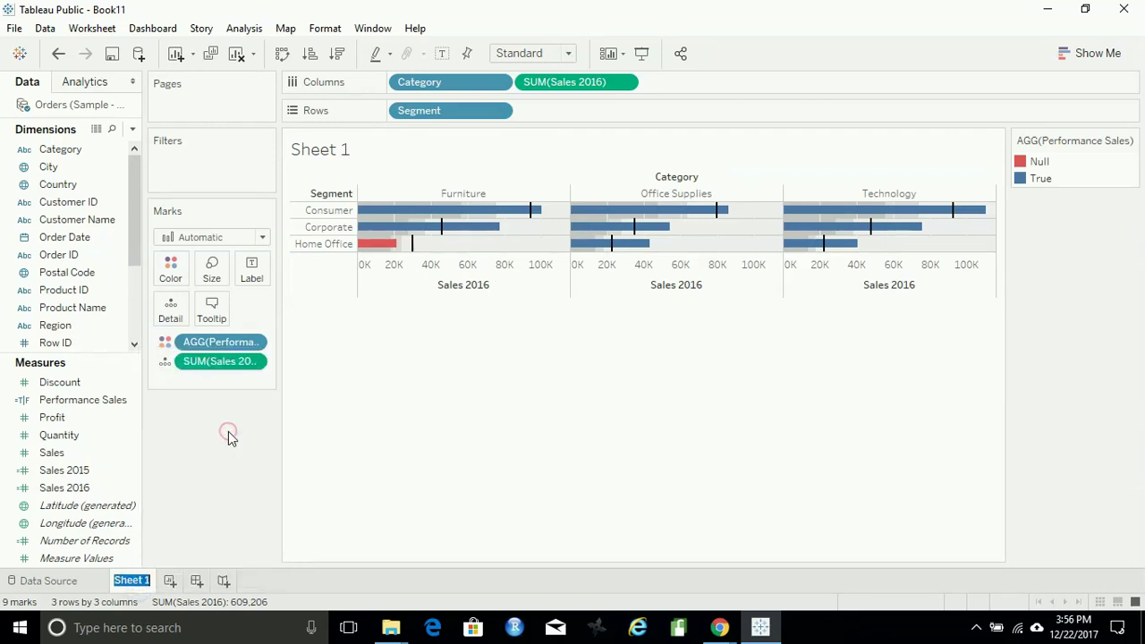
type("Consolidates Sales")
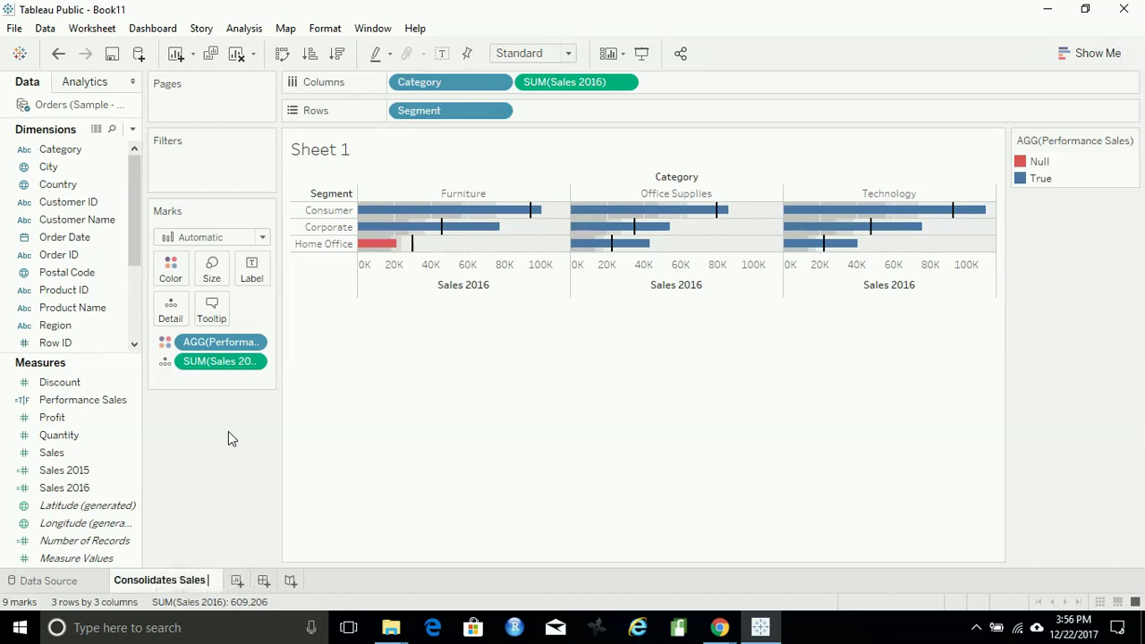
type(" Yearwise")
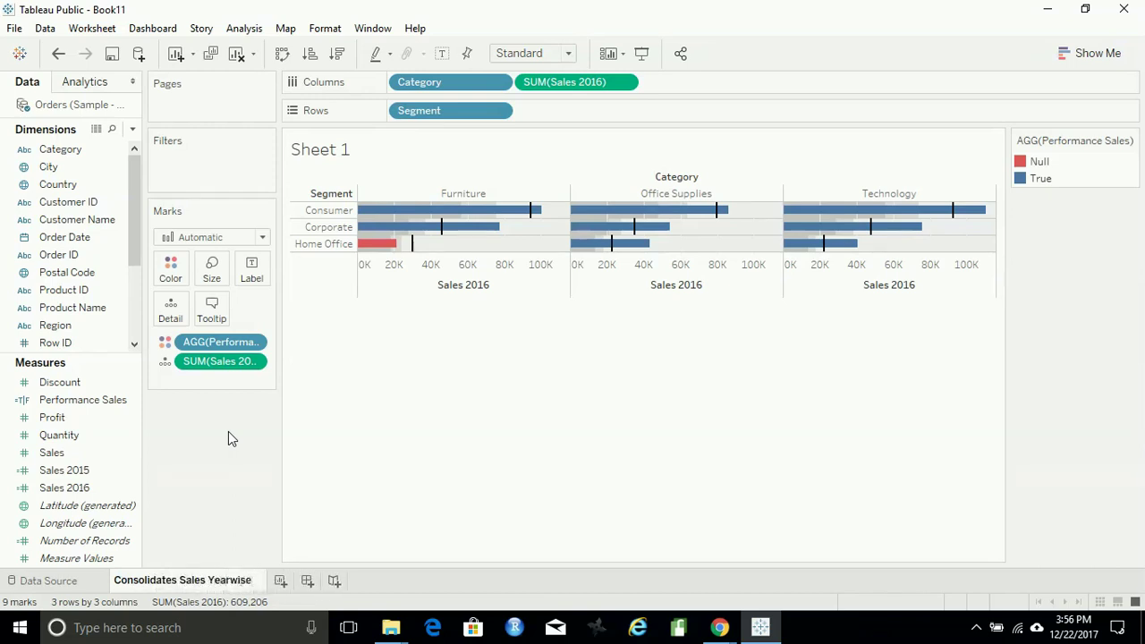
left_click(473, 485)
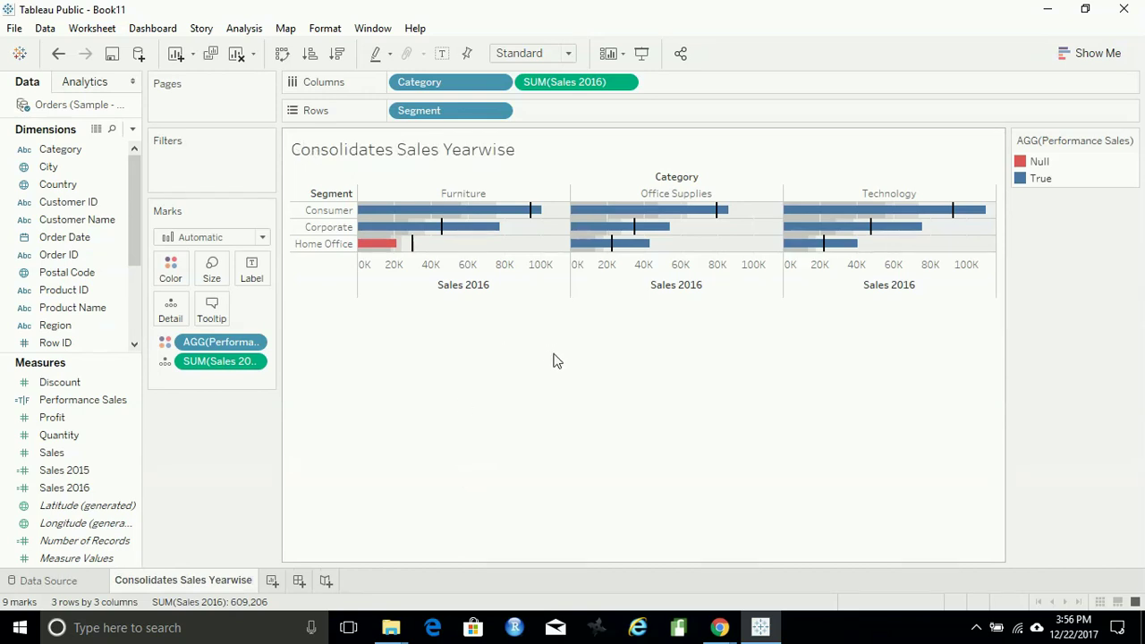
Add a new worksheet and build a bullet graph on it from the Sales 2015 and Sales 2016 measures
mouse_move(390, 251)
left_click(272, 582)
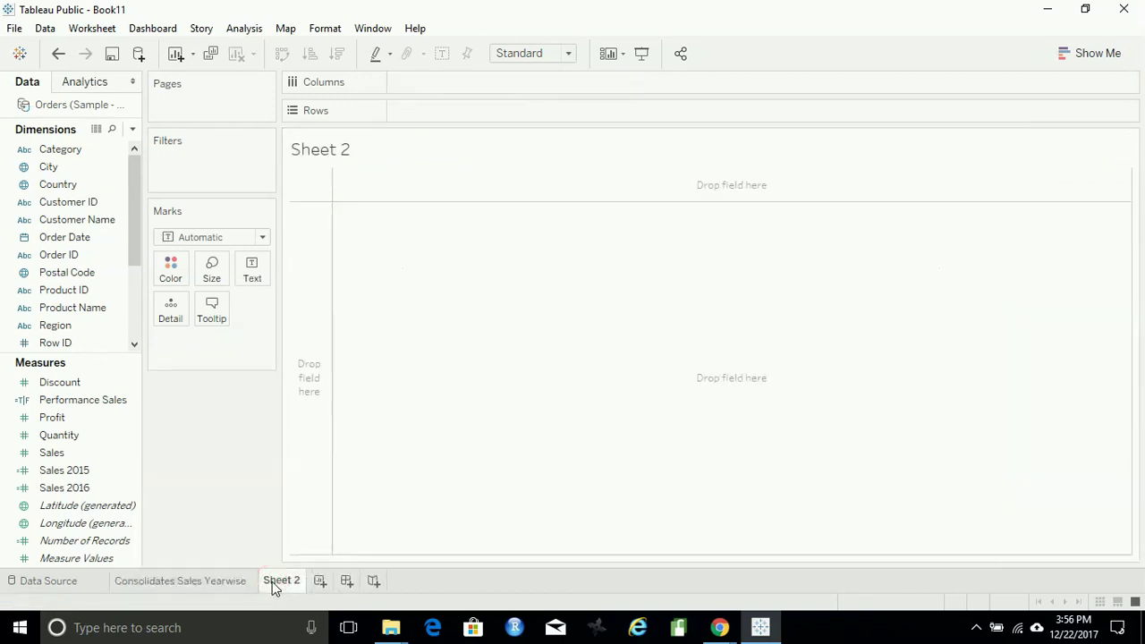
left_click(90, 487, "ctrl")
left_click(1101, 59)
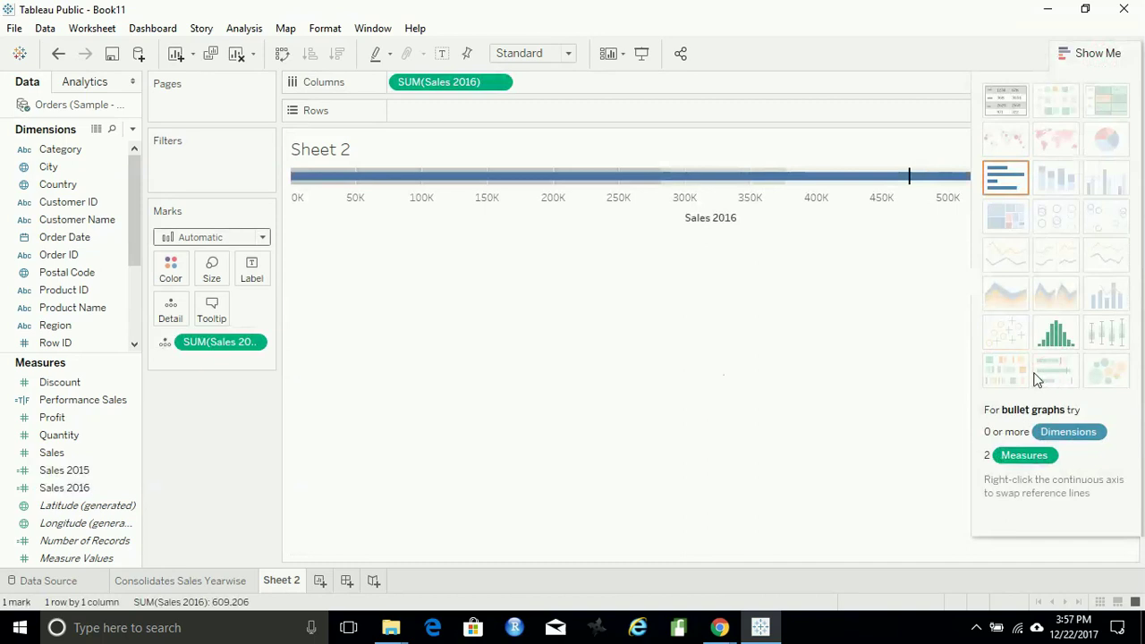
Color the new bullet graph by Performance Sales and break it down by Category and Segment on Rows
left_click_drag(73, 399, 170, 266)
double_click(74, 151)
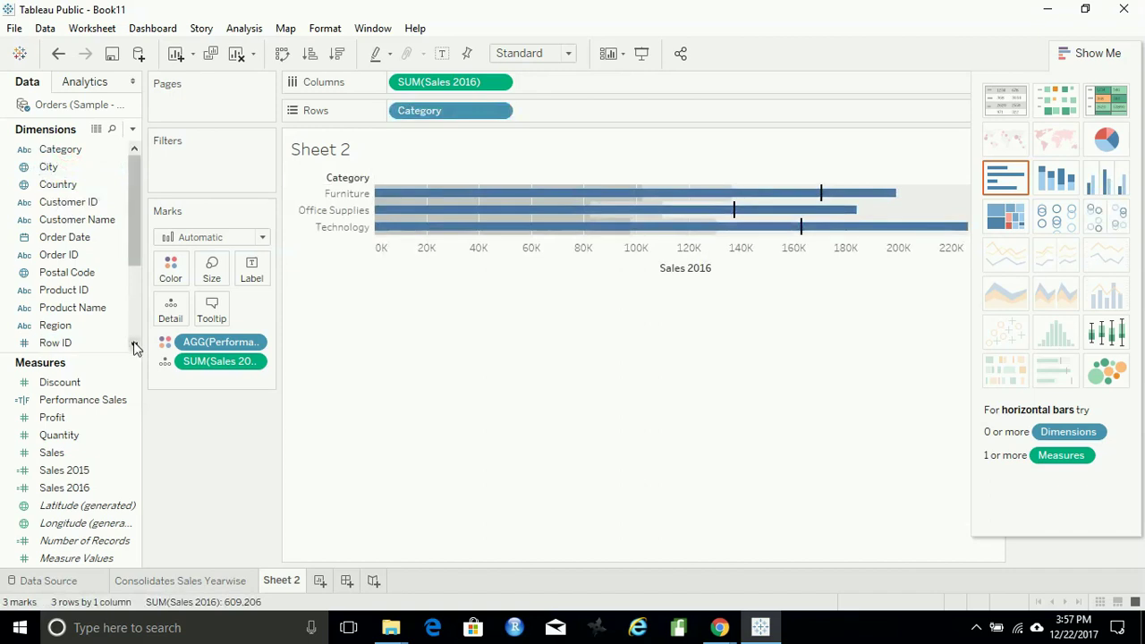
scroll(125, 345, "down", 1)
left_click(77, 347)
double_click(77, 347)
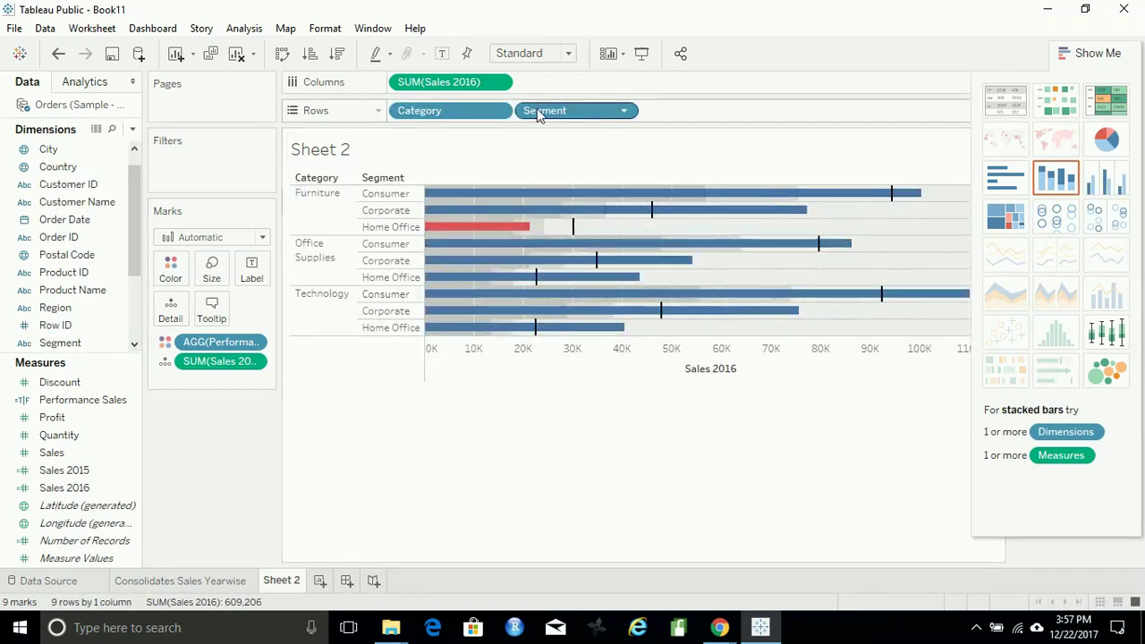
Add Order Date to Columns before Sales 2016 and break it down by discrete month
left_click(79, 224)
left_click_drag(77, 224, 407, 81)
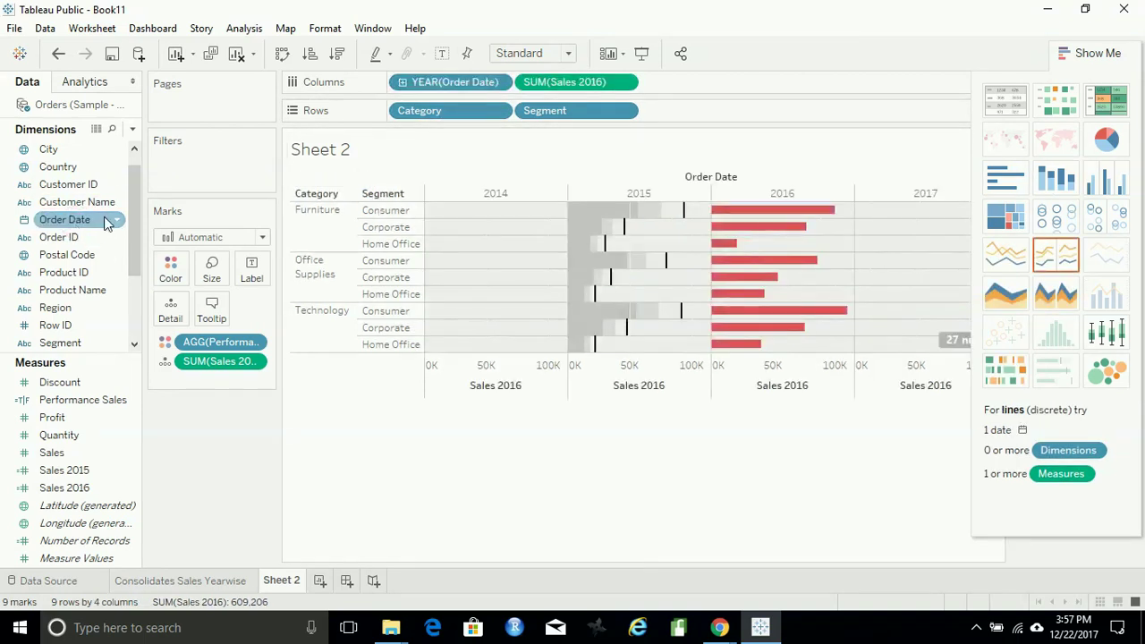
left_click(499, 81)
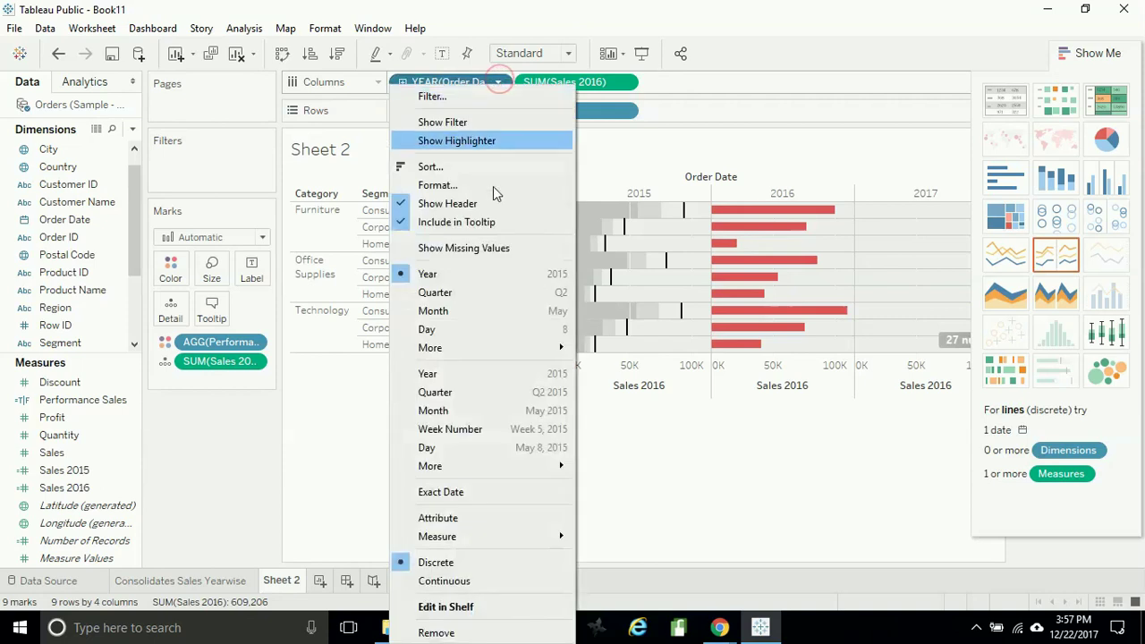
left_click(490, 311)
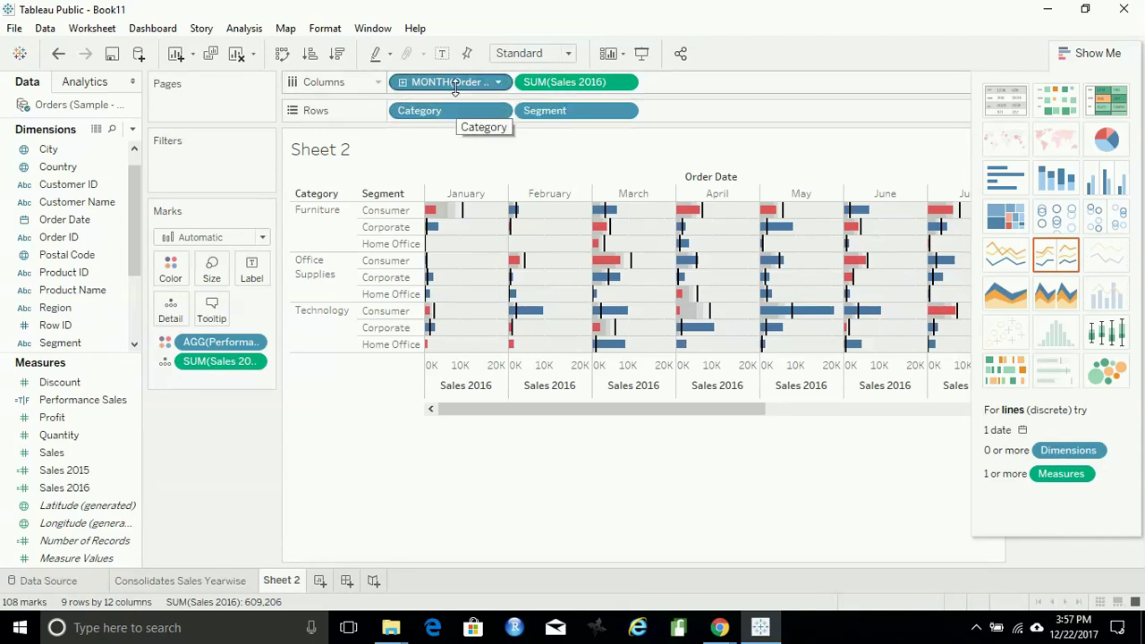
Move the month of Order Date to Rows after Segment, move Category to Columns, and hide the chart suggestions
left_click_drag(468, 82, 729, 112)
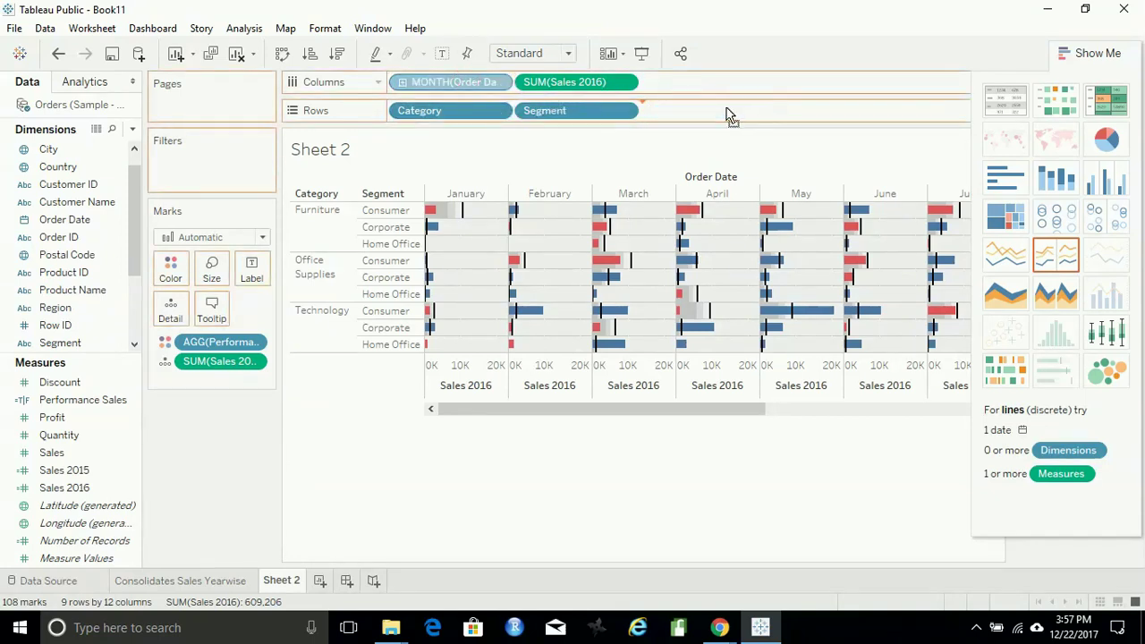
left_click_drag(483, 117, 591, 87)
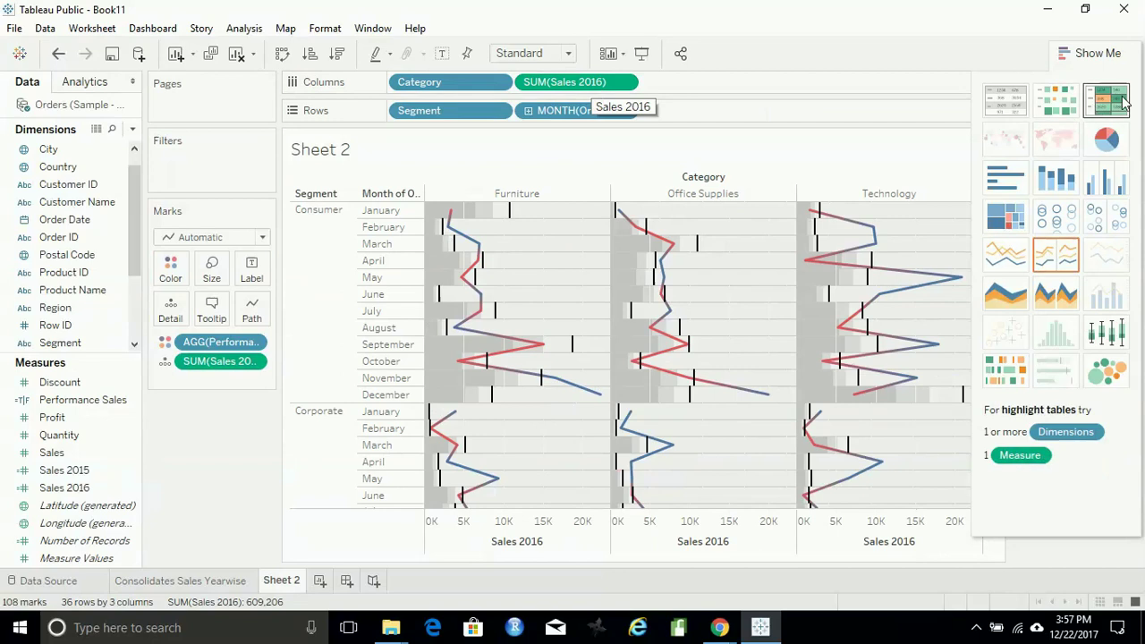
left_click(1096, 53)
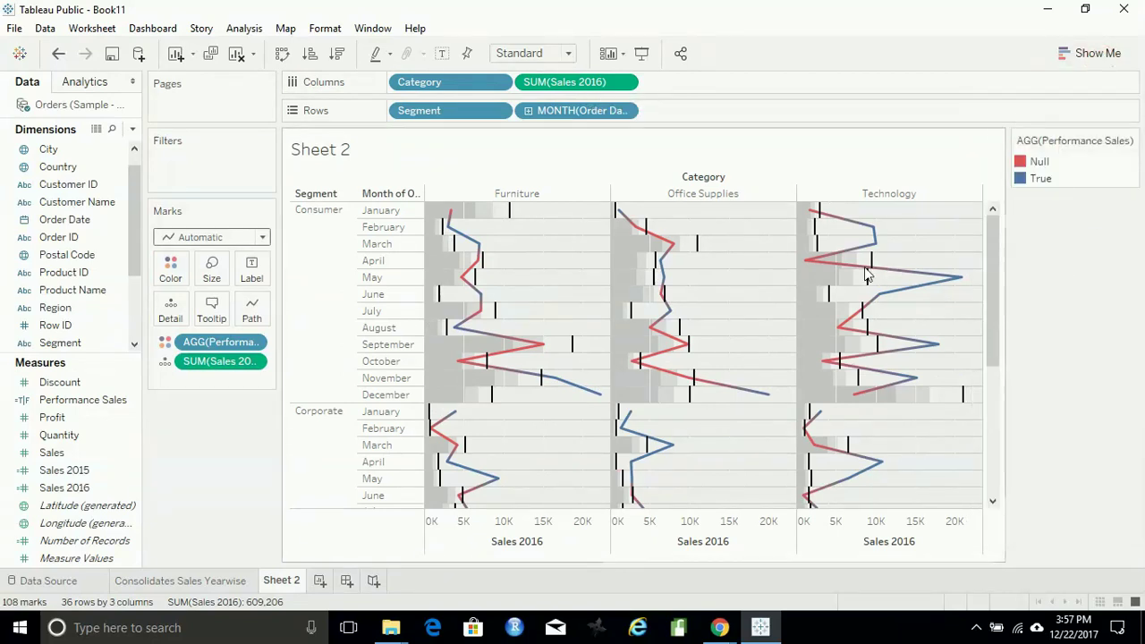
Change the monthly chart's mark type from Automatic to Bar
mouse_move(839, 272)
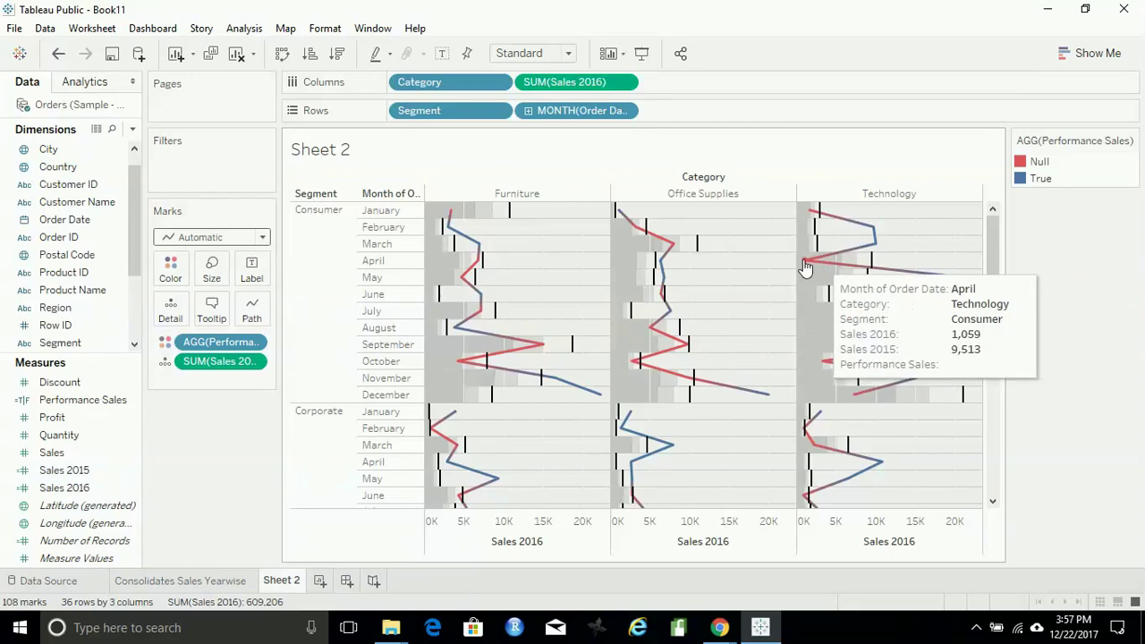
mouse_move(828, 221)
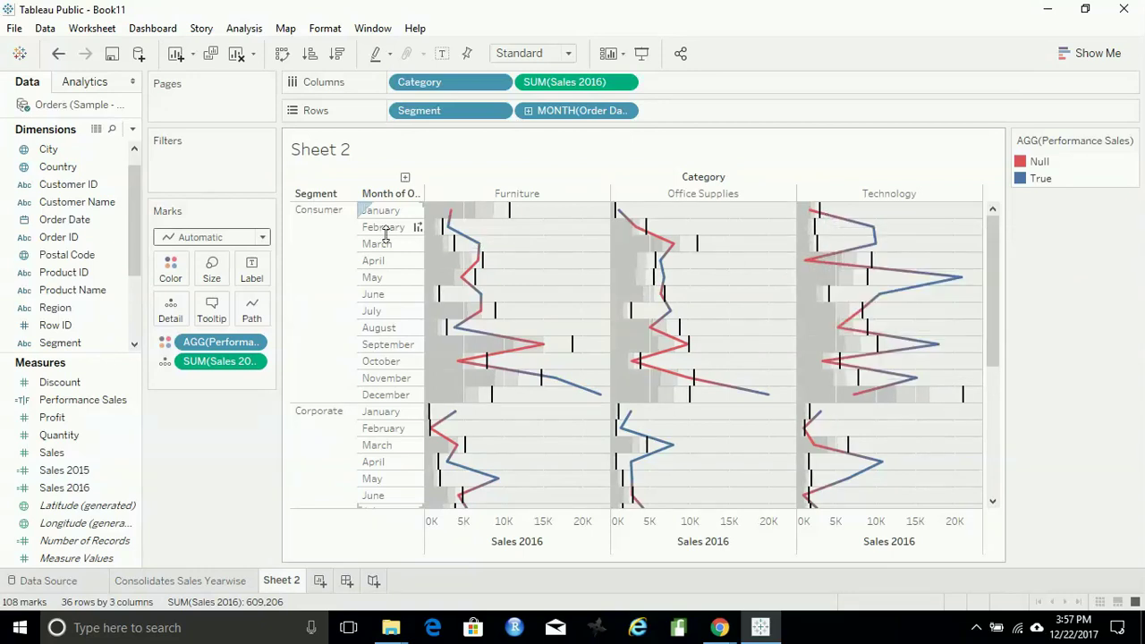
left_click(221, 240)
left_click(199, 271)
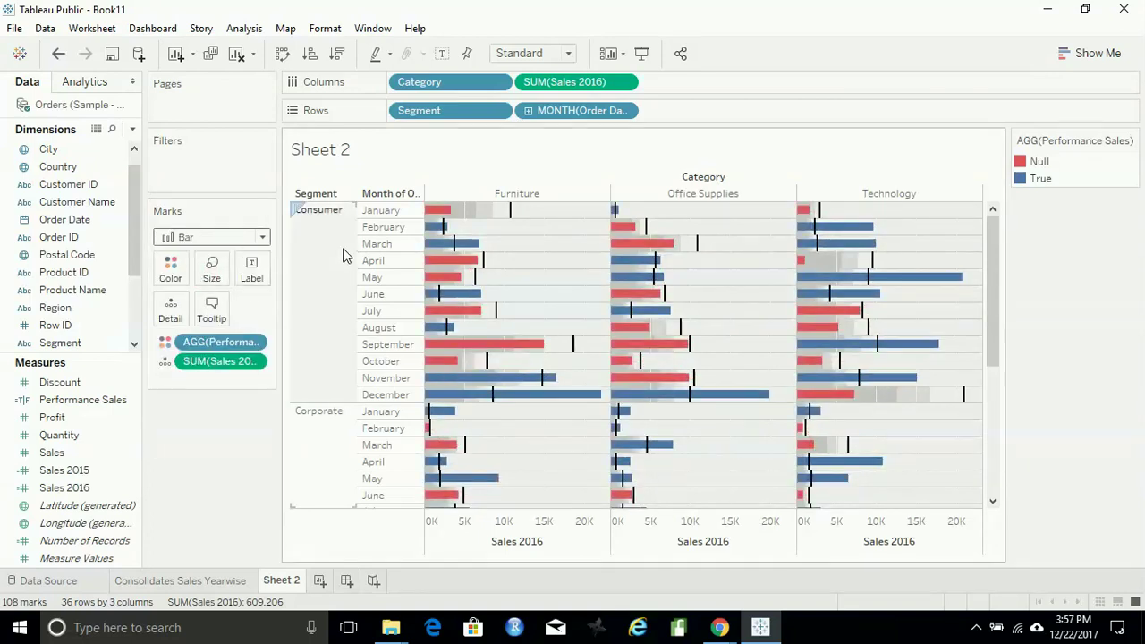
Swap the chart's rows and columns and widen the view to fit every month of the Home Office segment
left_click_drag(990, 260, 1002, 215)
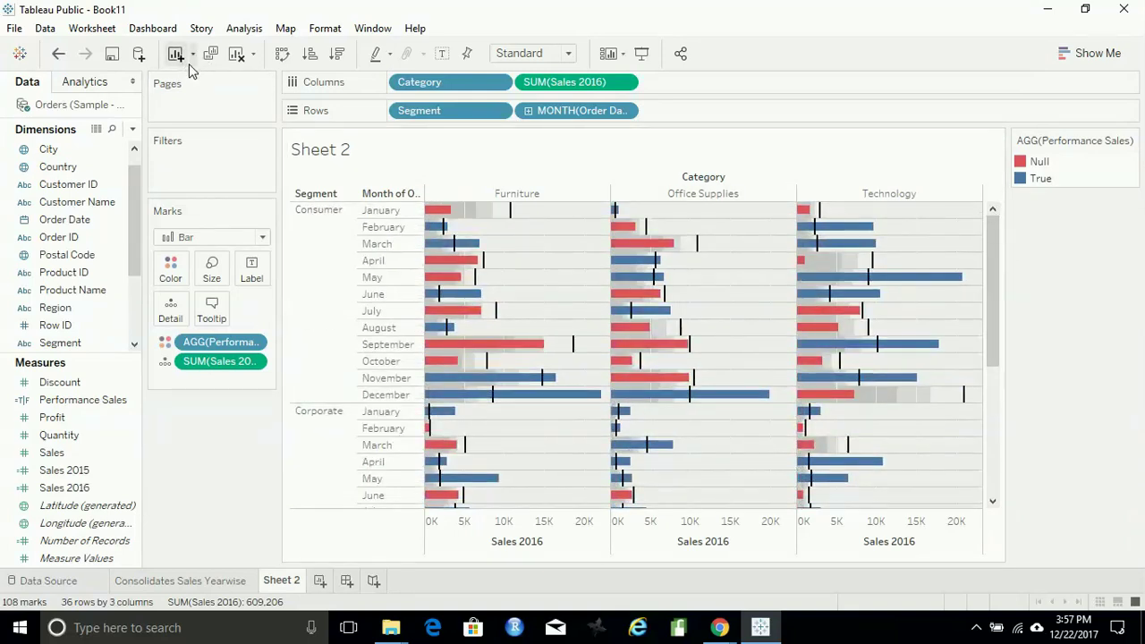
left_click(282, 53)
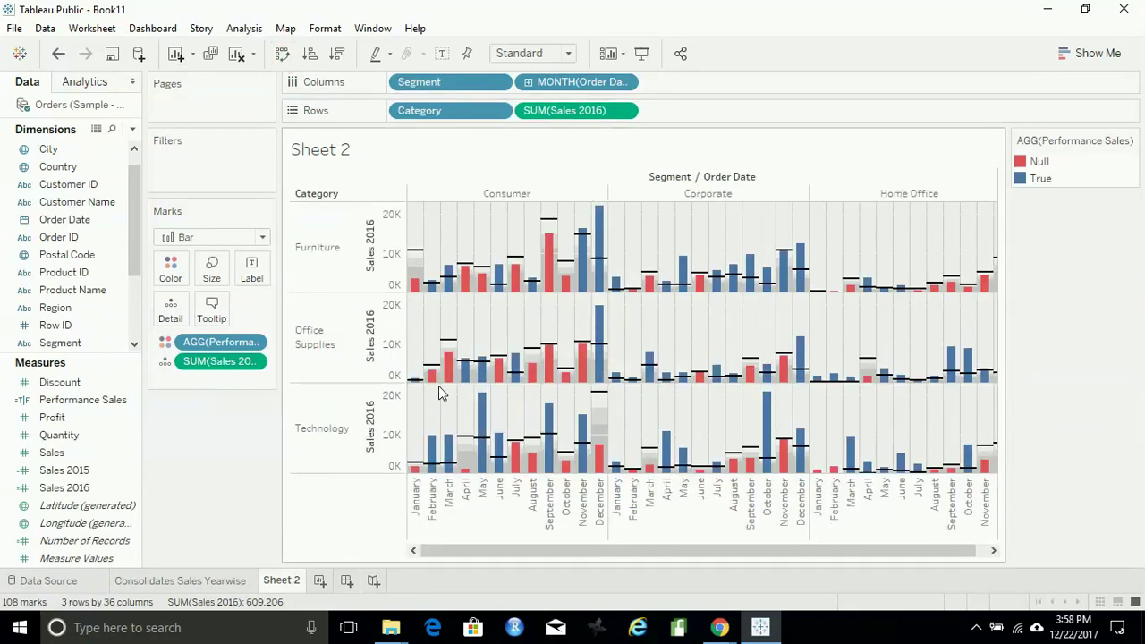
left_click_drag(1002, 391, 1045, 390)
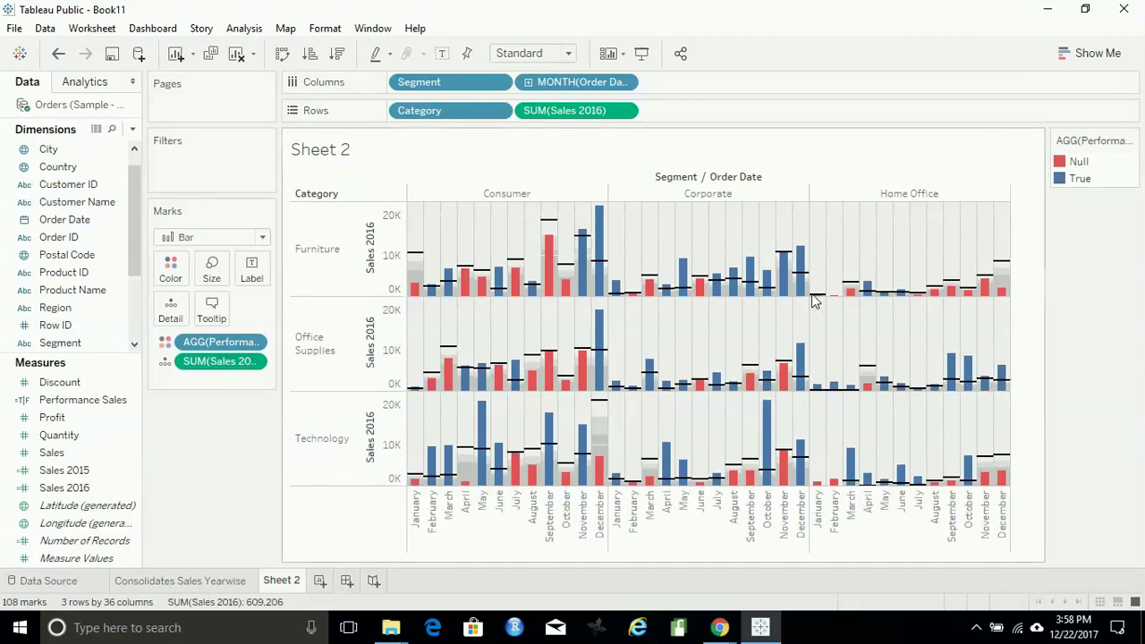
mouse_move(817, 295)
Rename Sheet 2 as Monthwise Sales
right_click(289, 581)
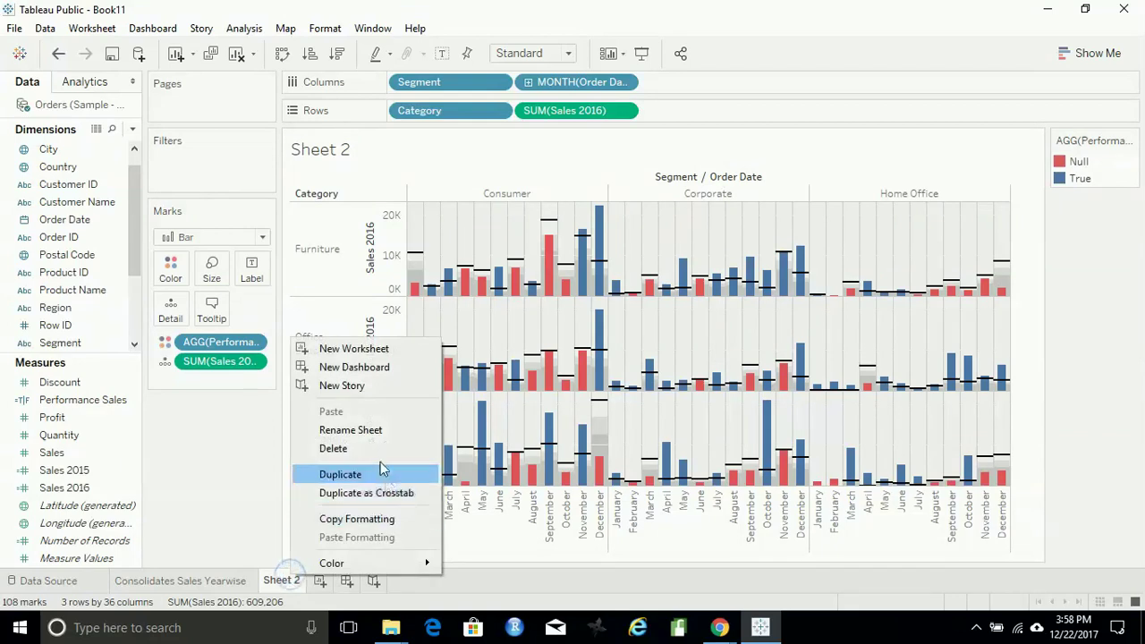
left_click(367, 430)
type("Monthwise")
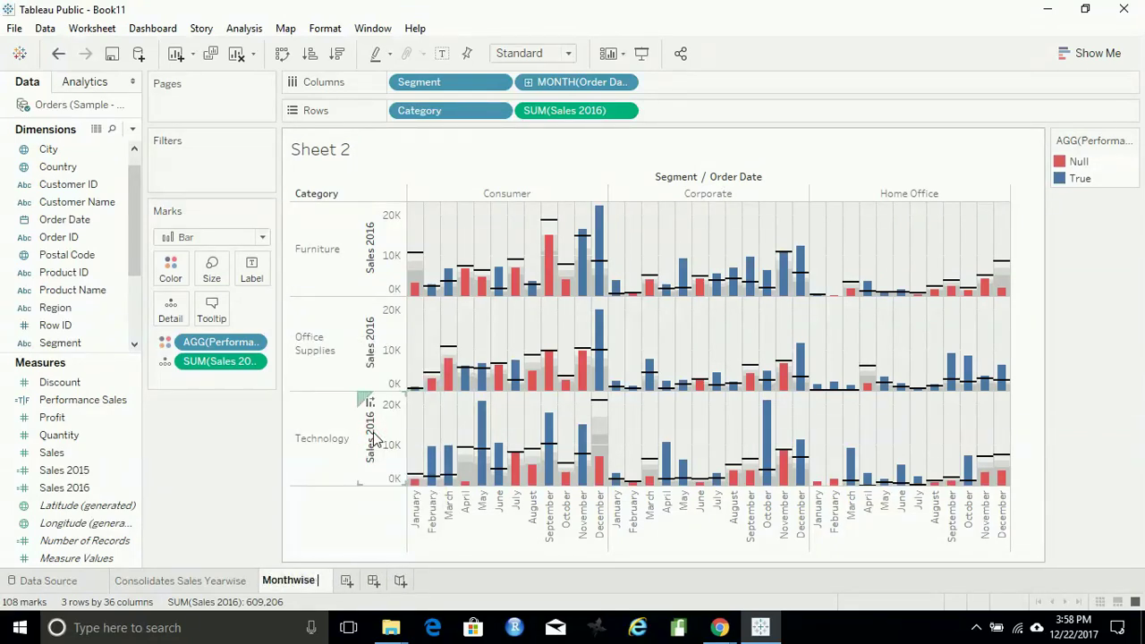
type(" Sales")
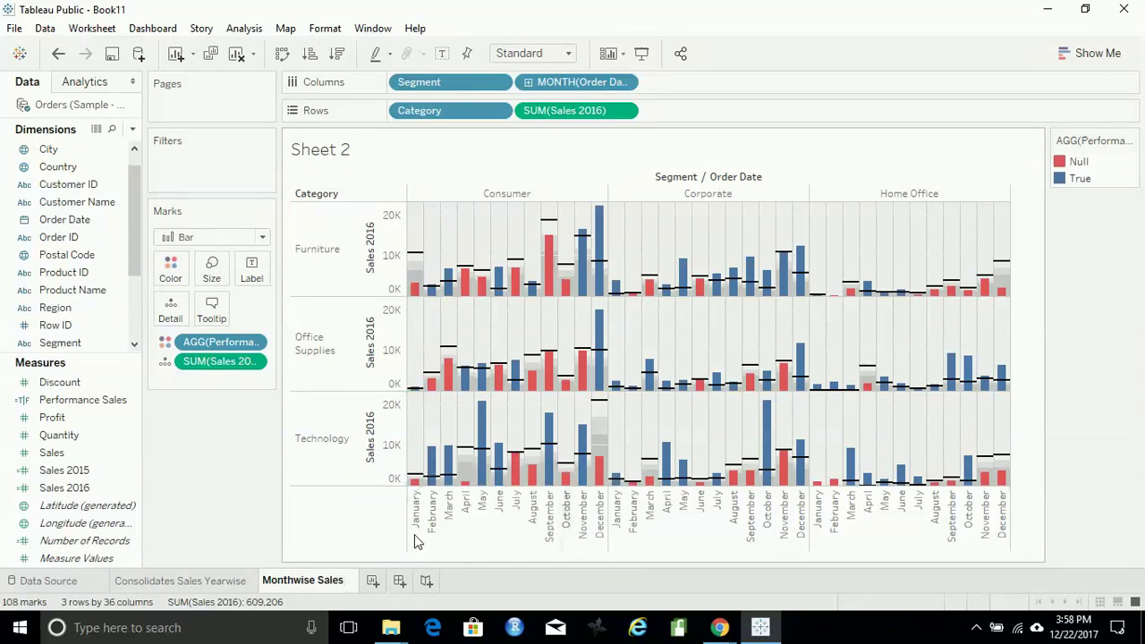
left_click(371, 531)
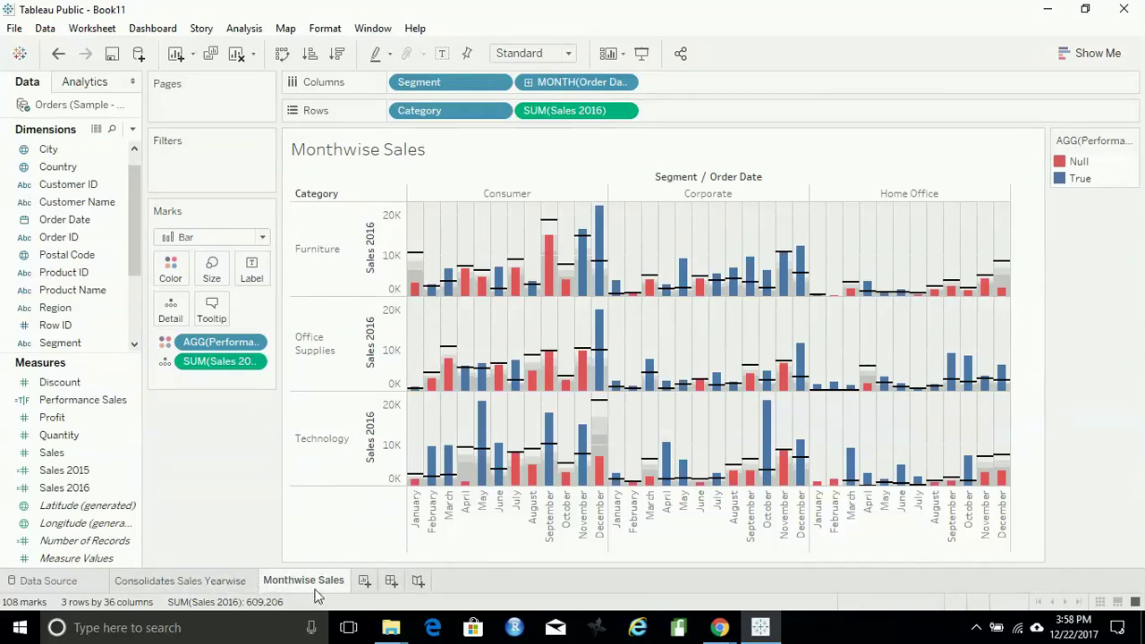
Create a new dashboard with Consolidates Sales Yearwise on it and Monthwise Sales placed below
mouse_move(315, 596)
left_click(148, 30)
left_click(155, 47)
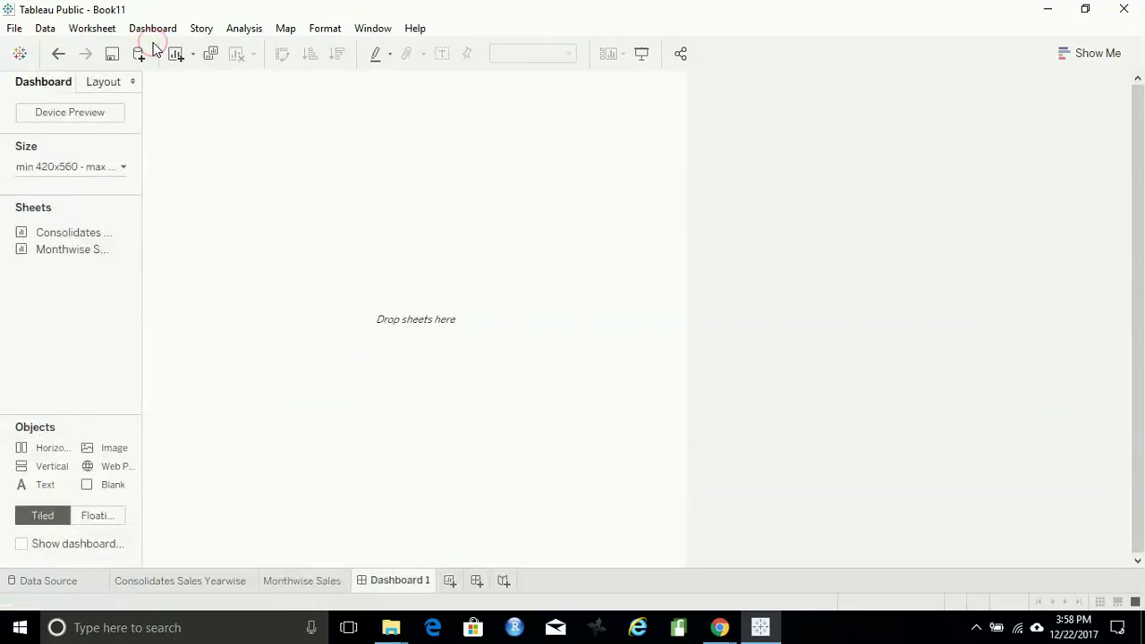
mouse_move(79, 235)
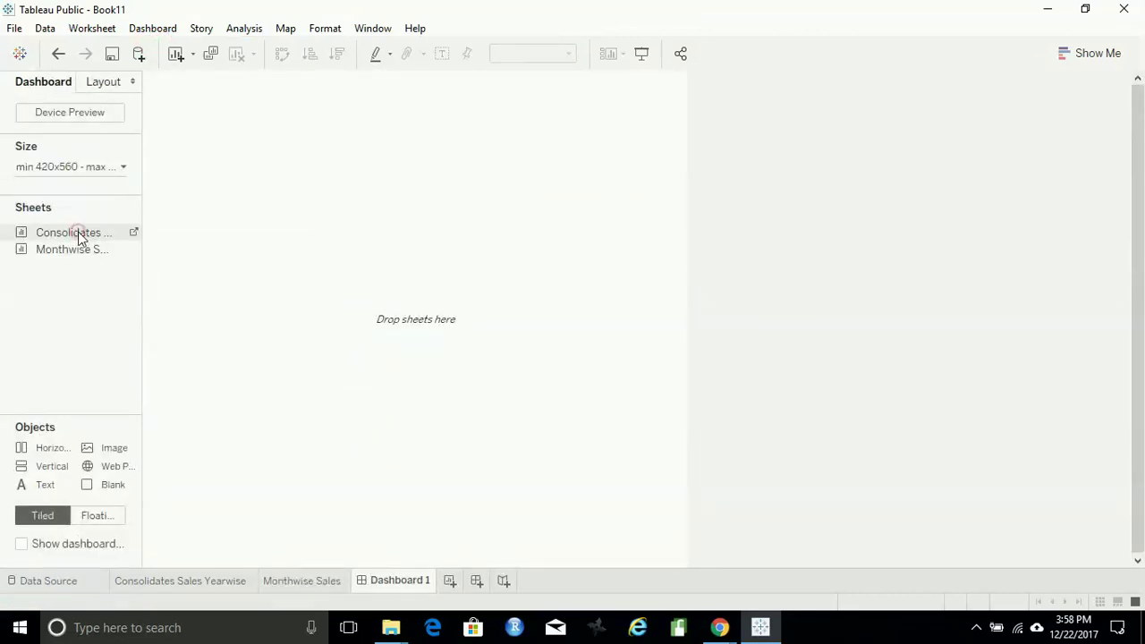
double_click(79, 235)
mouse_move(61, 254)
left_click_drag(61, 254, 288, 446)
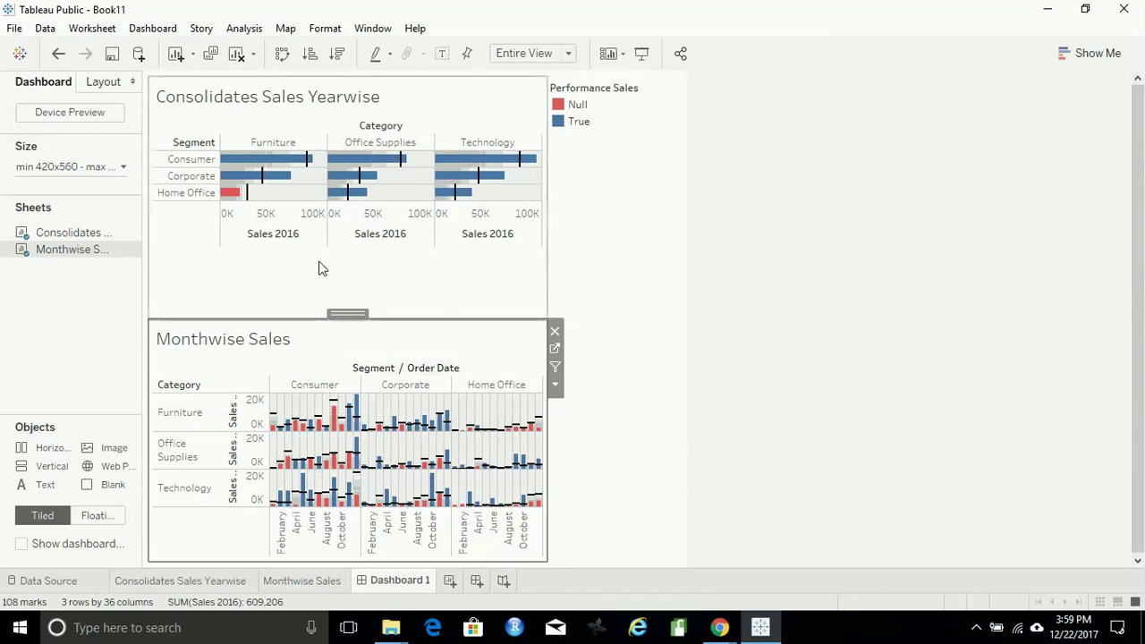
Add a dashboard filter action between both sheets that runs on Select and shows all values when the selection is cleared
left_click(154, 29)
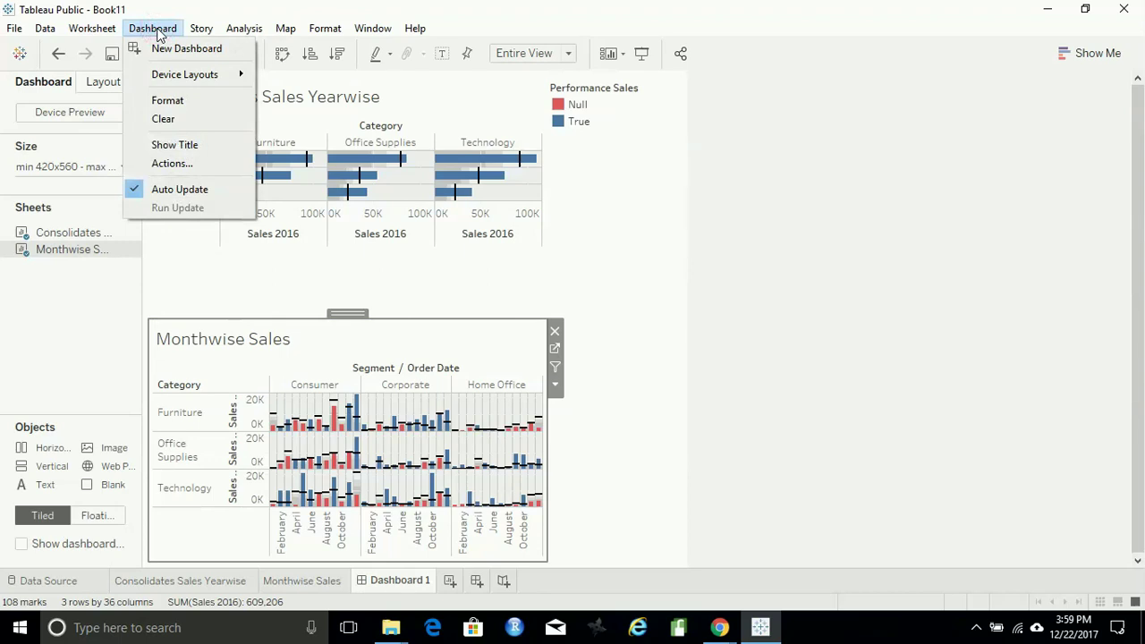
left_click(179, 164)
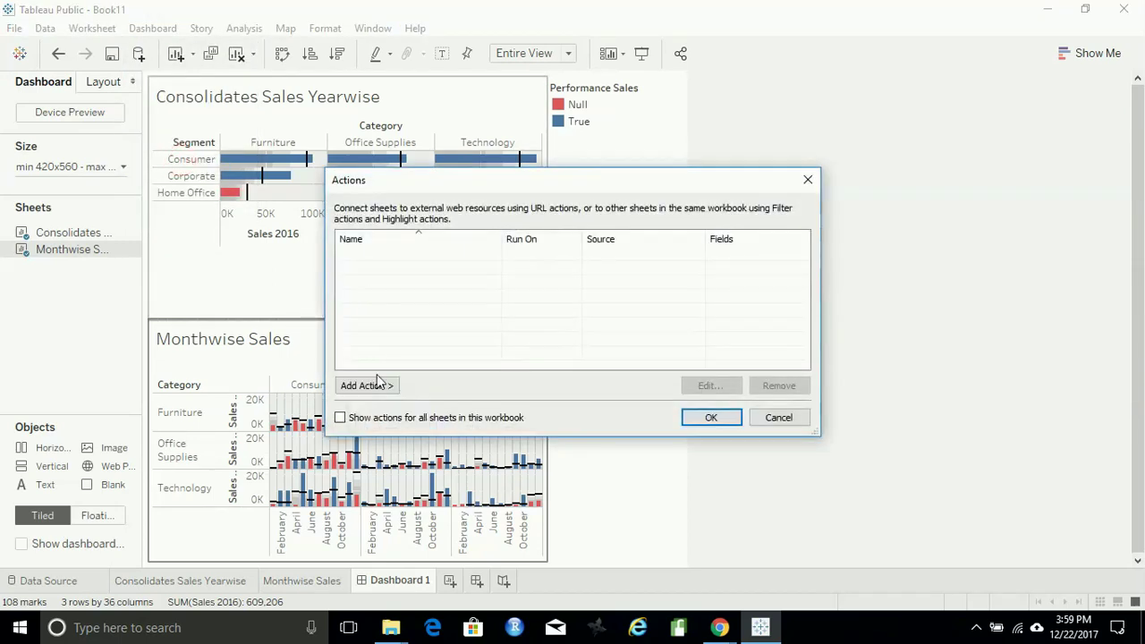
left_click(378, 383)
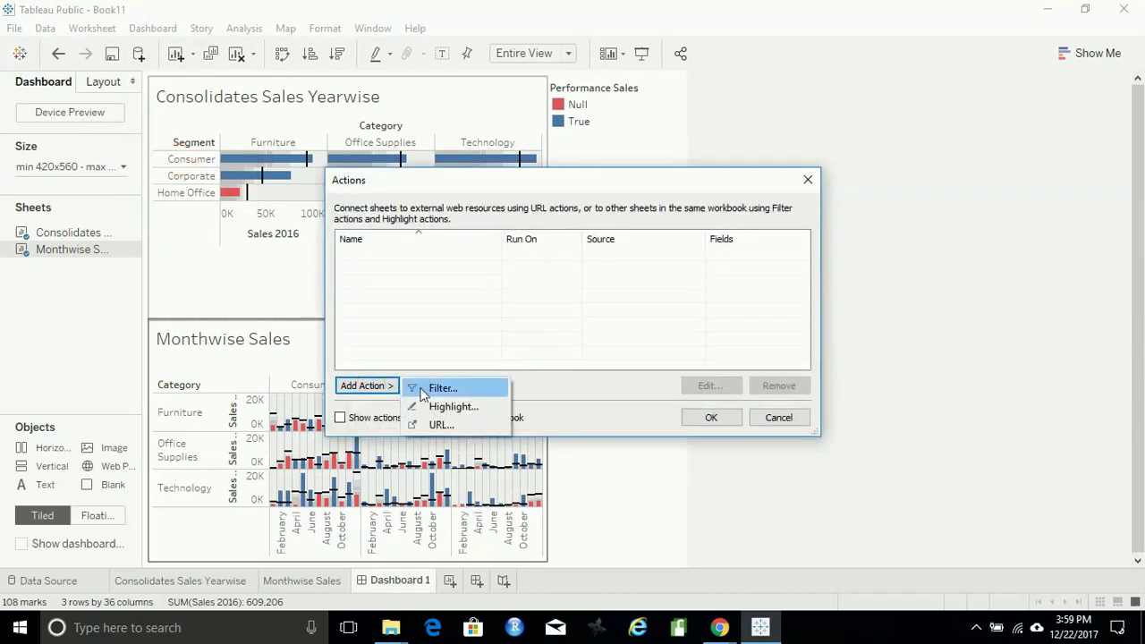
left_click(424, 393)
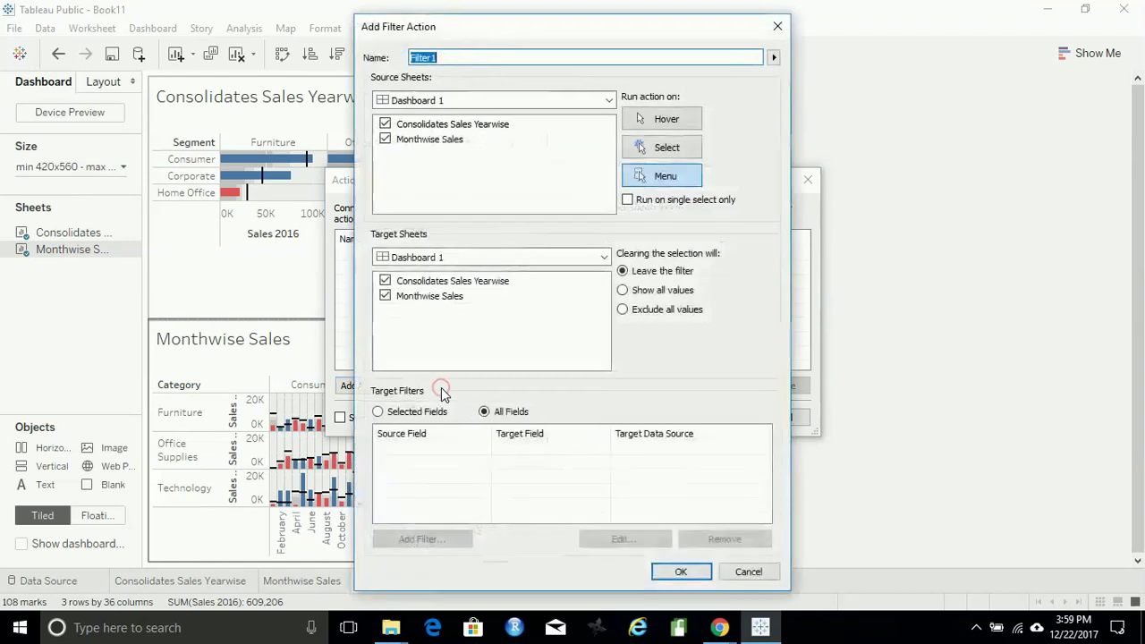
left_click(685, 150)
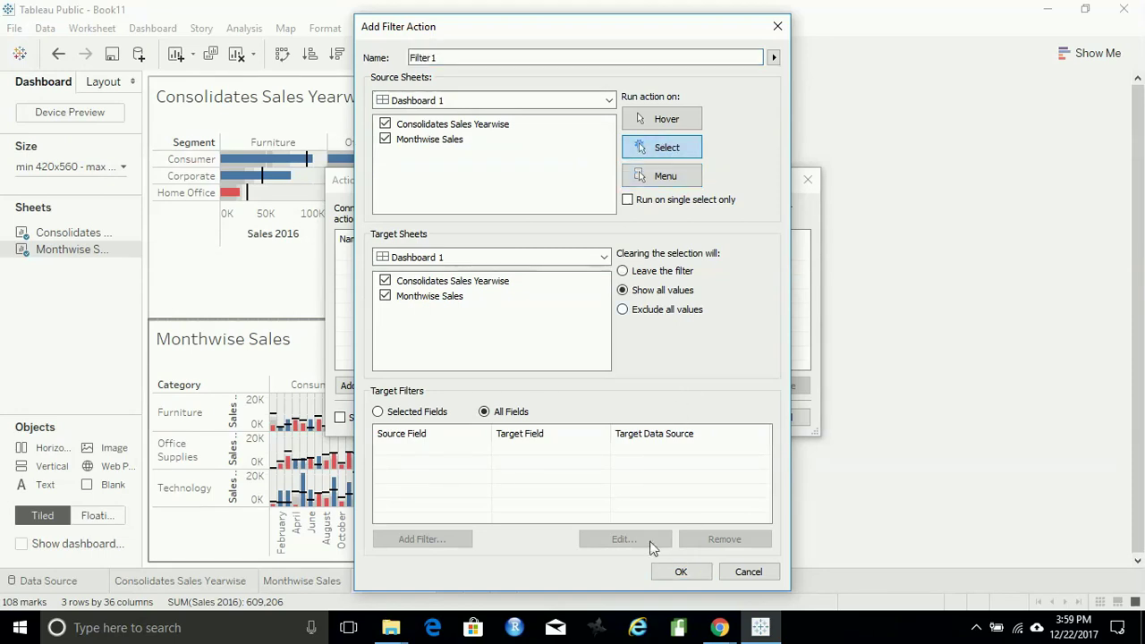
left_click(683, 573)
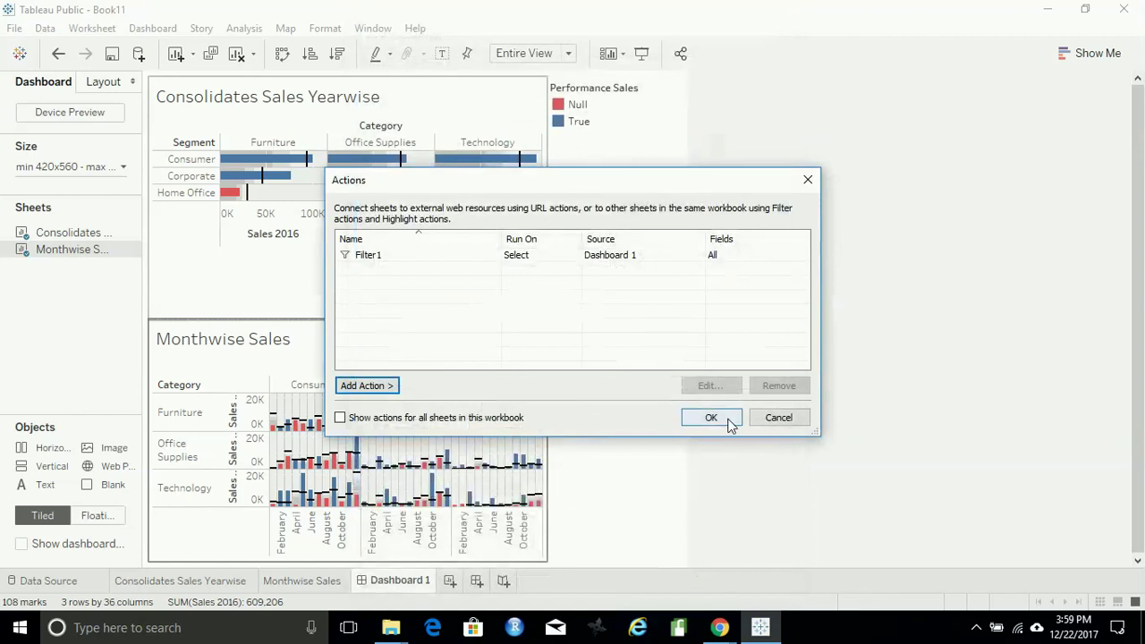
left_click(729, 421)
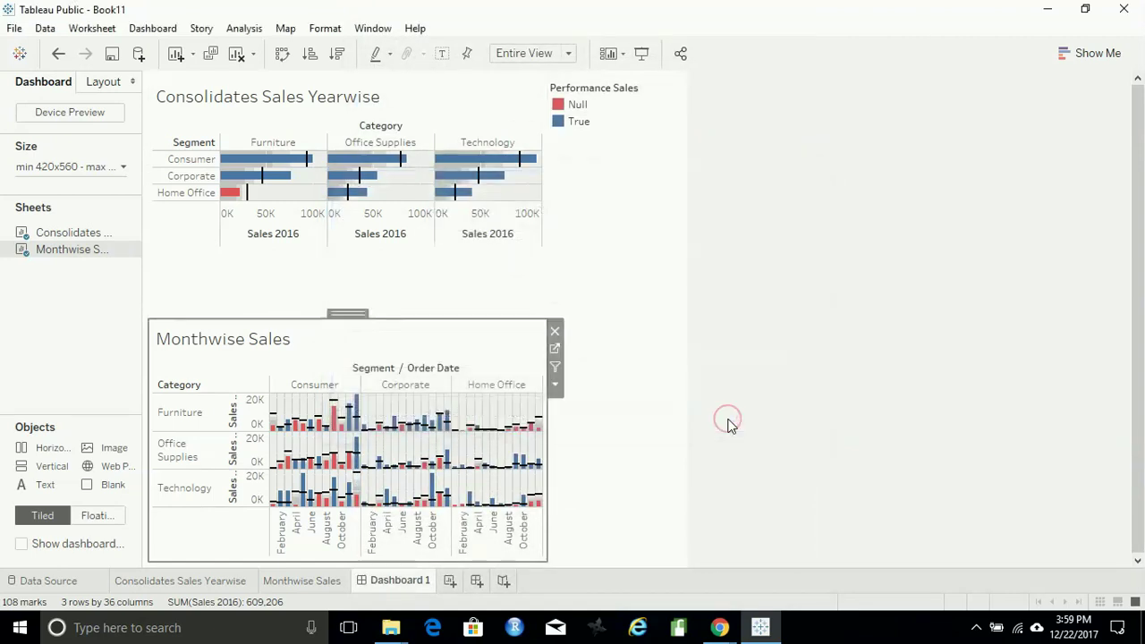
Test the filter action by selecting the Furniture bars for Home Office and Consumer in the yearly chart
mouse_move(231, 195)
left_click(231, 194)
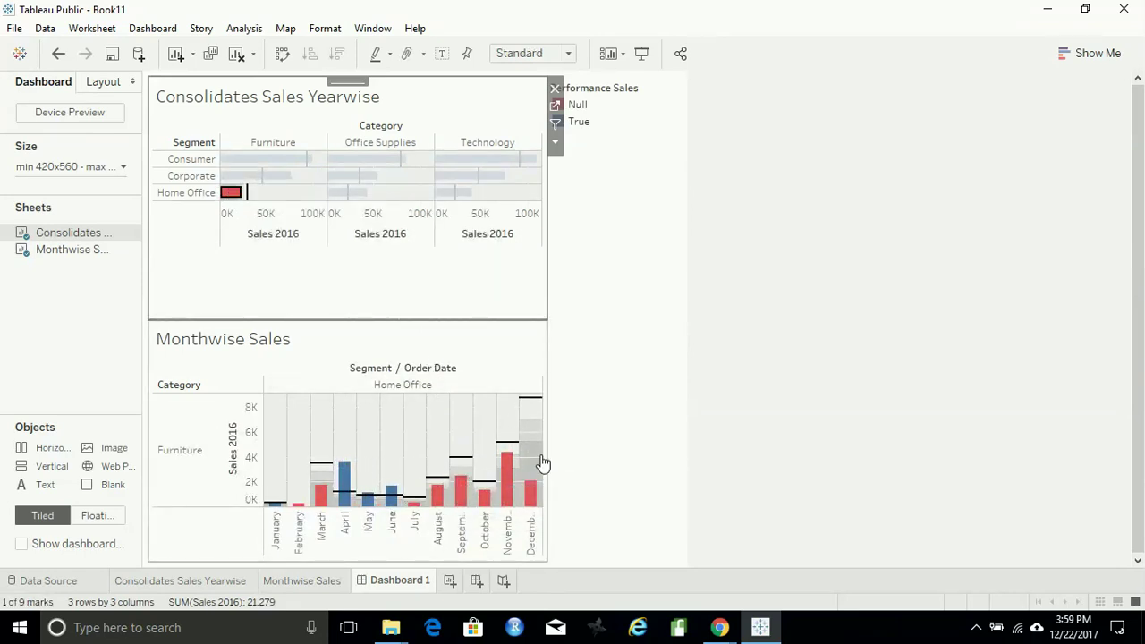
mouse_move(263, 169)
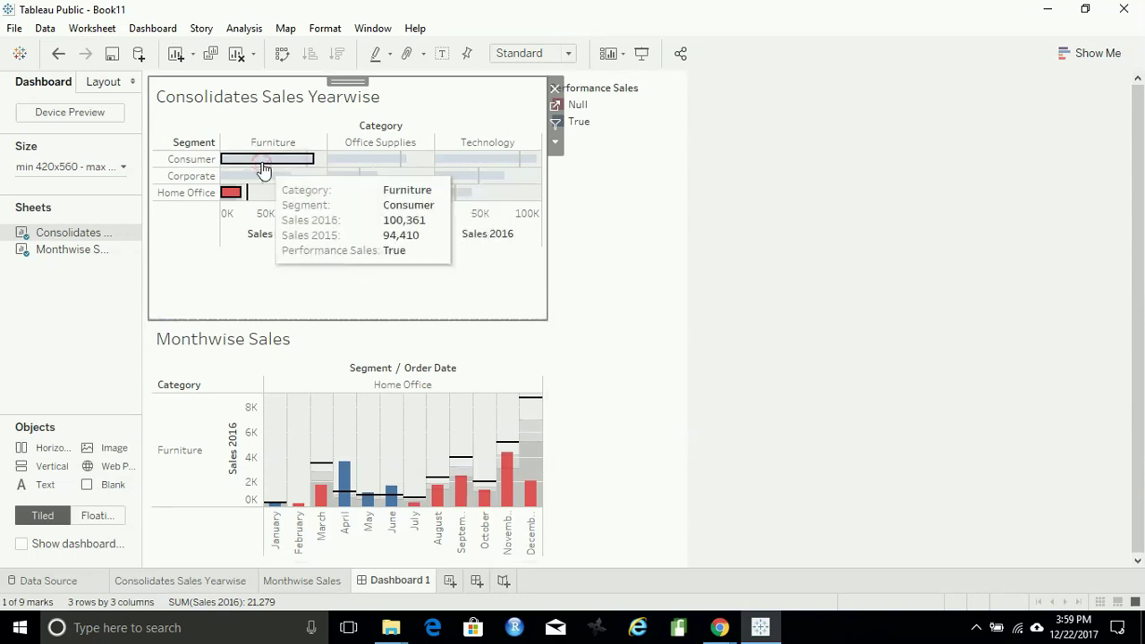
left_click(263, 169)
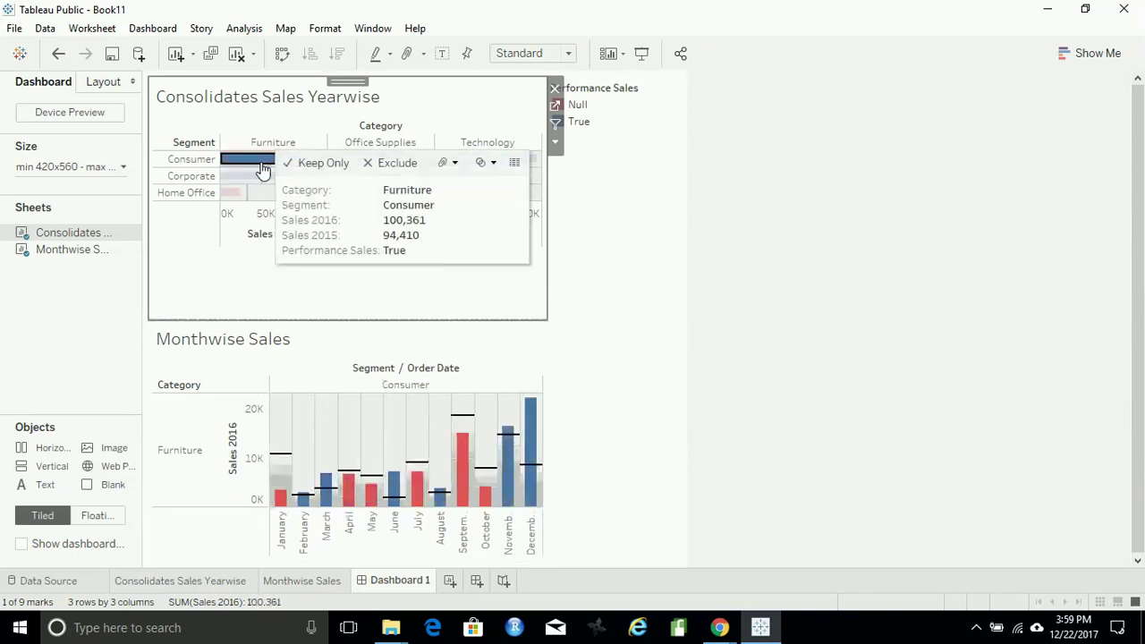